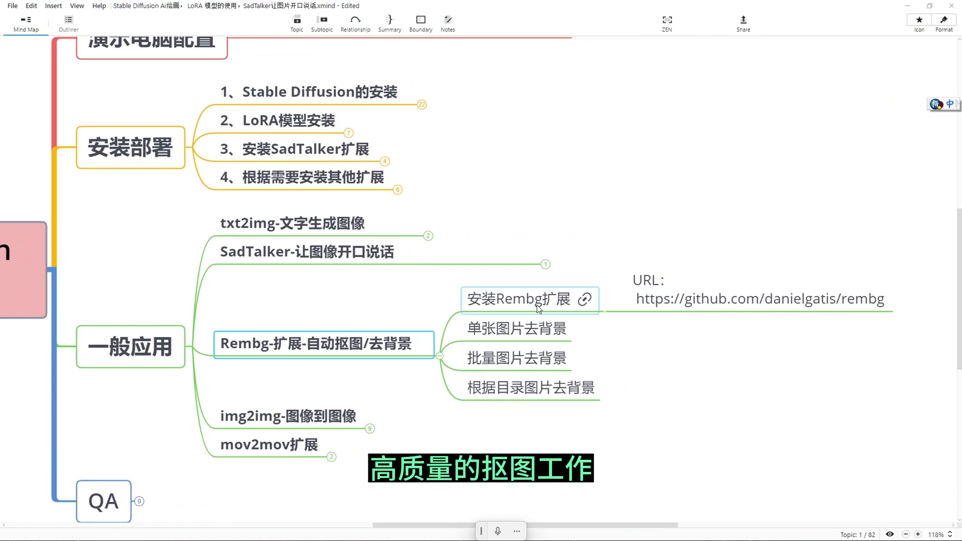
Open the link on the 安装Rembg扩展 topic and look through the danielgatis/rembg repository page's file list and project information, then close it
click(537, 302)
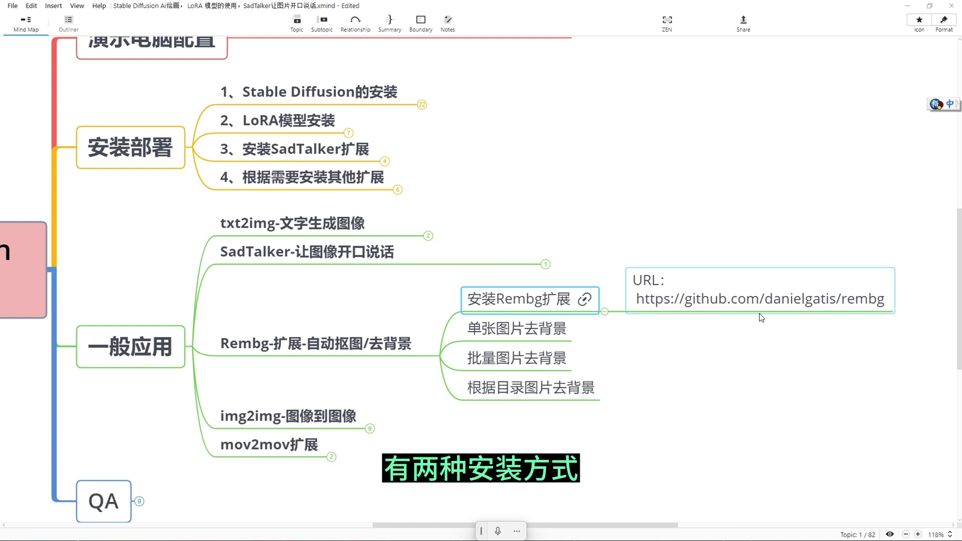
click(585, 300)
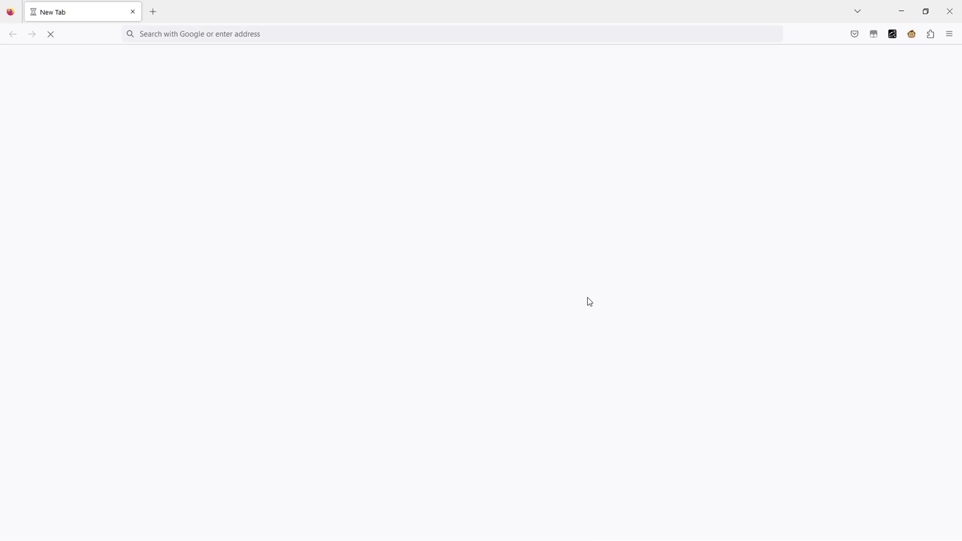
scroll(485, 326, down, 5)
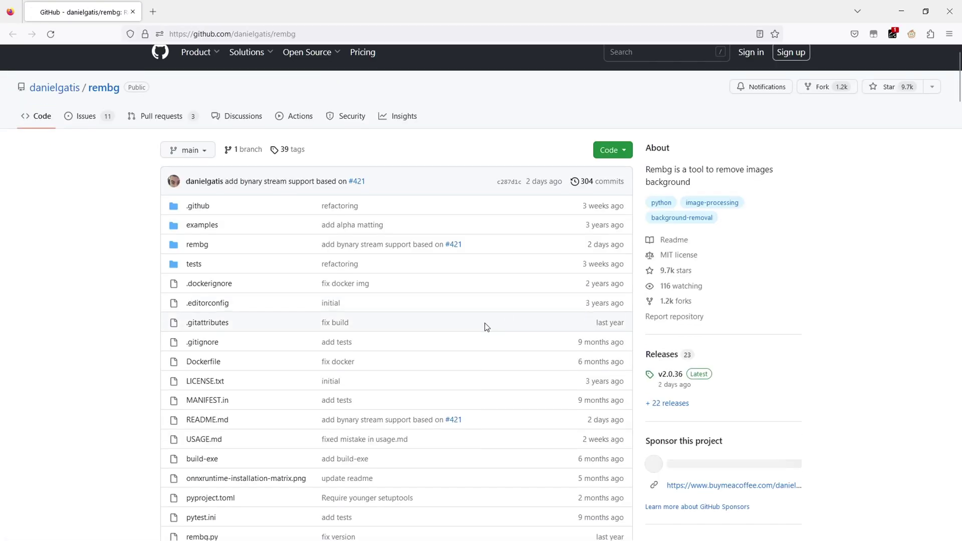
scroll(488, 330, up, 2)
scroll(486, 328, up, 3)
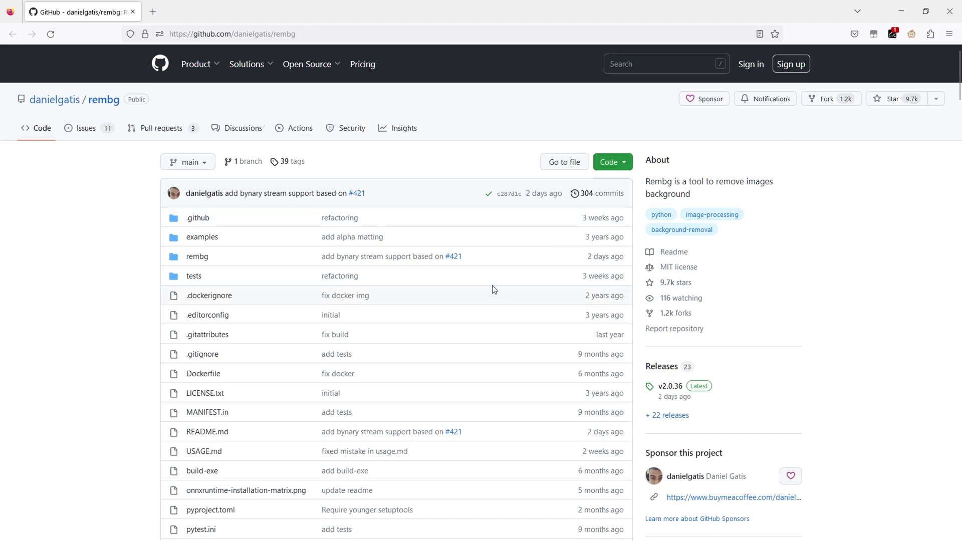
scroll(492, 289, down, 6)
scroll(491, 289, up, 3)
click(949, 11)
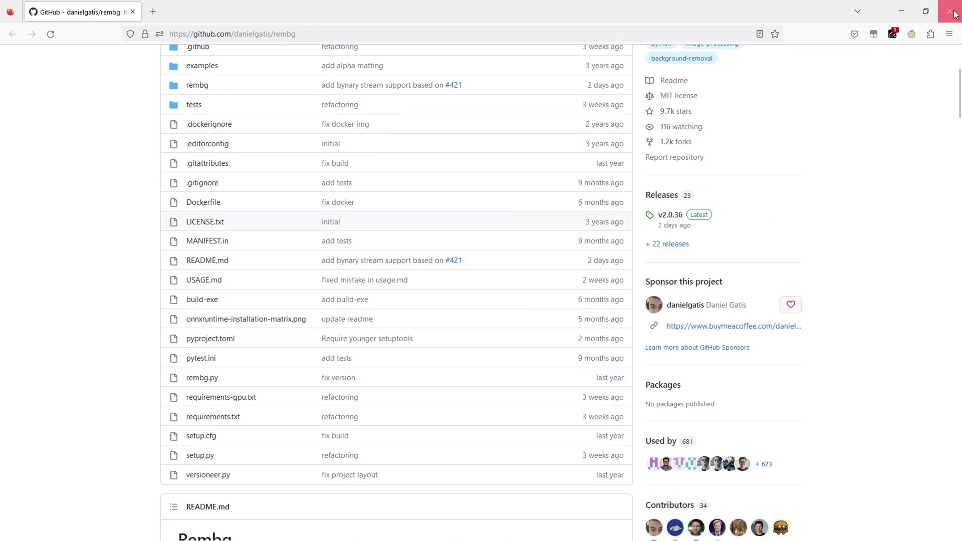
Load the list of available extensions in the Stable Diffusion web UI and search it for Rembg
drag(476, 306, 515, 310)
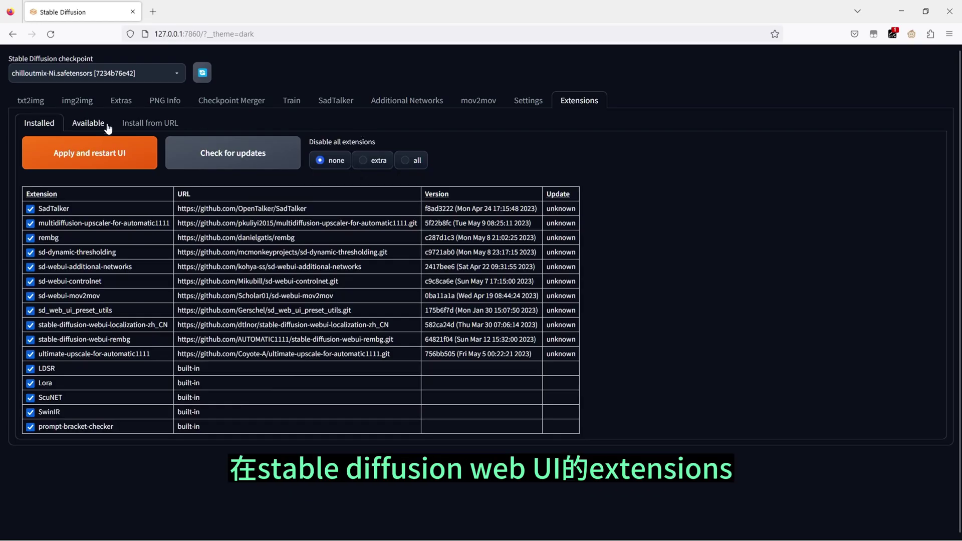
click(133, 126)
click(88, 123)
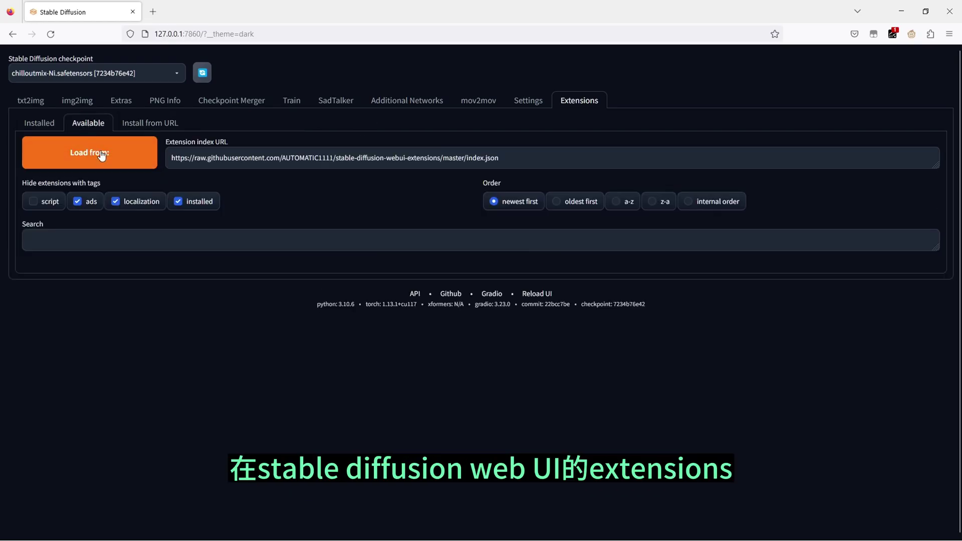
click(92, 163)
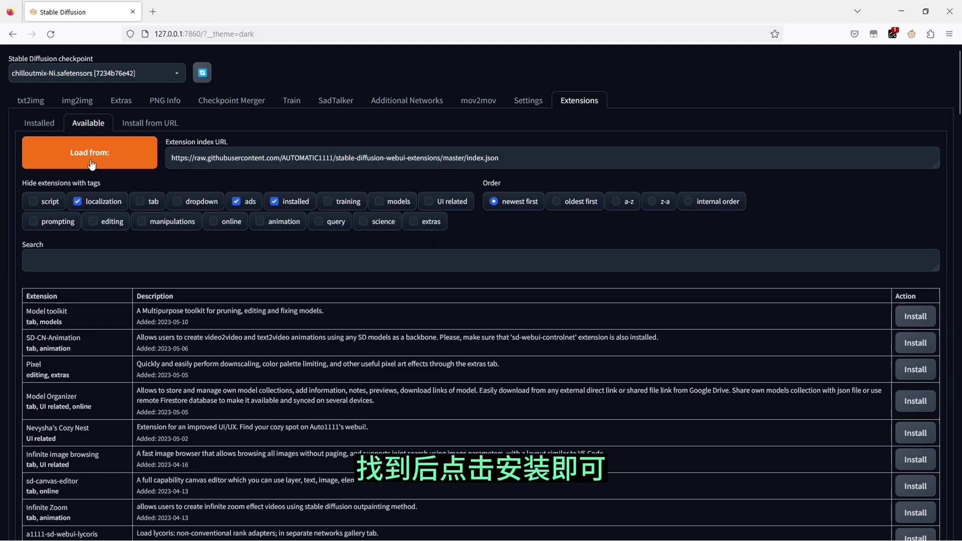
click(45, 261)
text(Rembg)
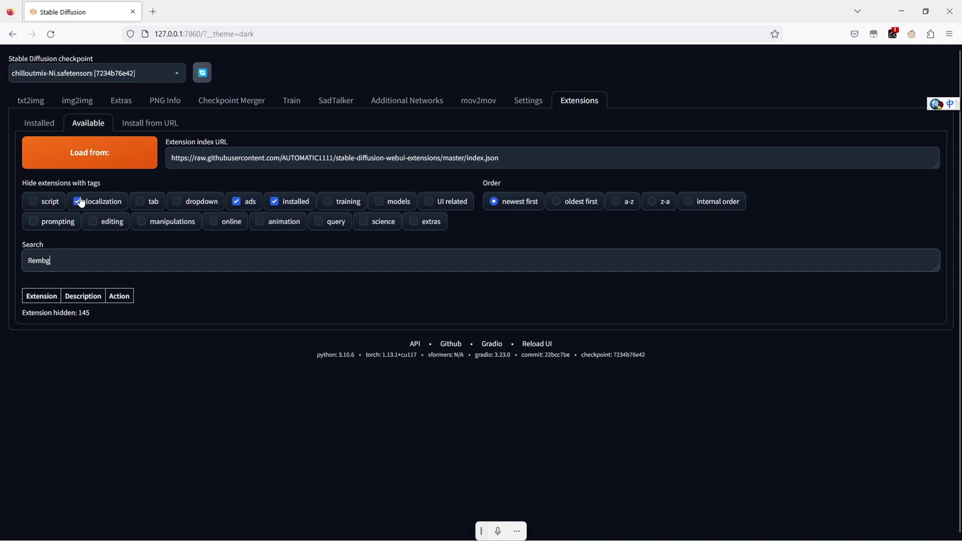
key(alt+Tab)
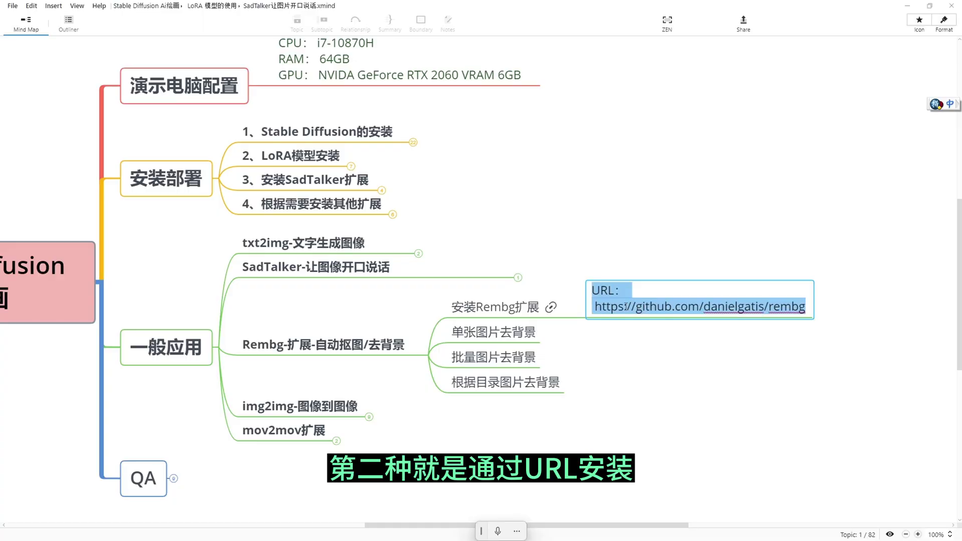
drag(595, 306, 812, 309)
key(ctrl+c)
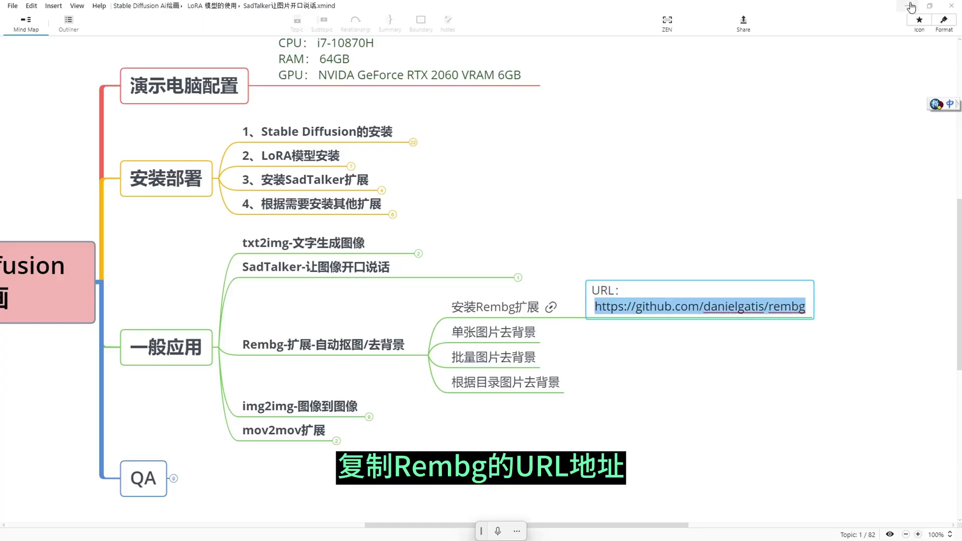
key(alt+Tab)
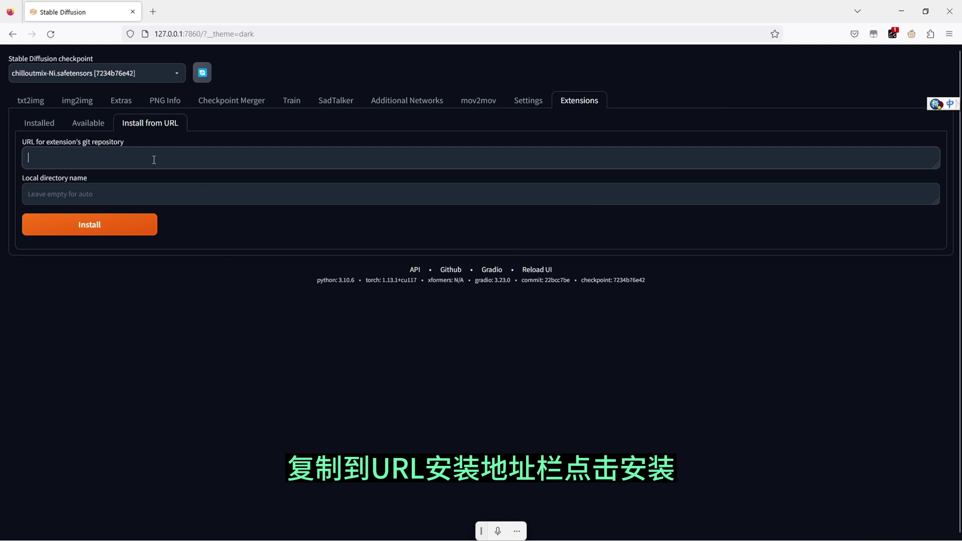
key(ctrl+v)
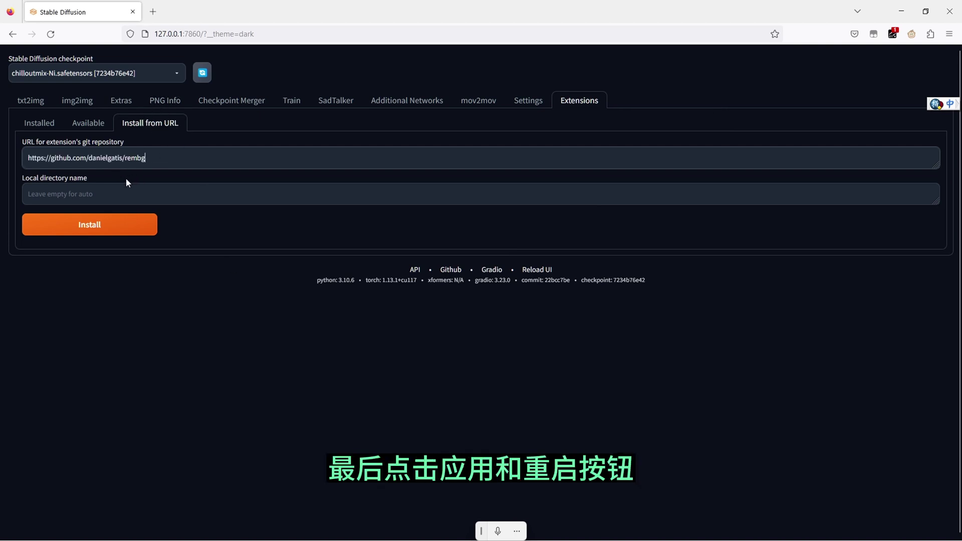
click(80, 231)
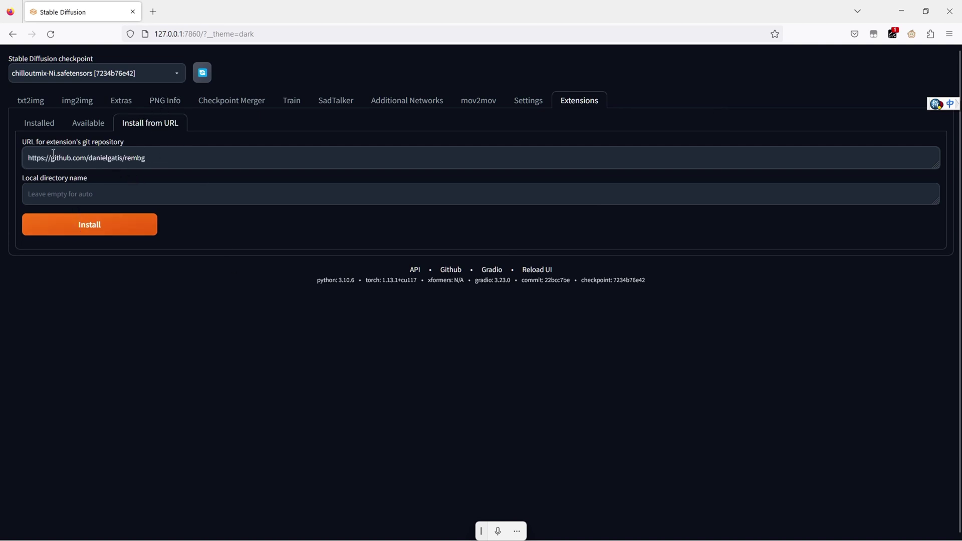
click(39, 123)
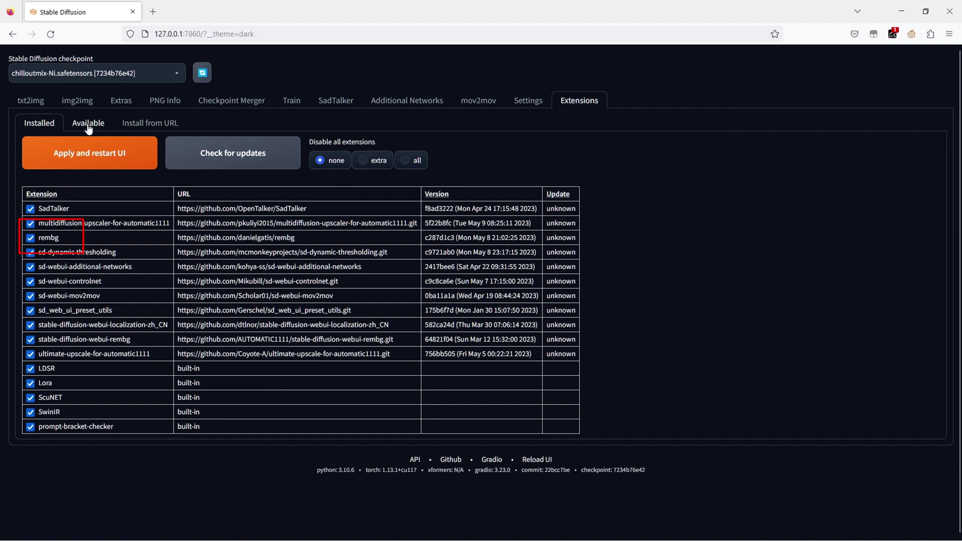
click(950, 15)
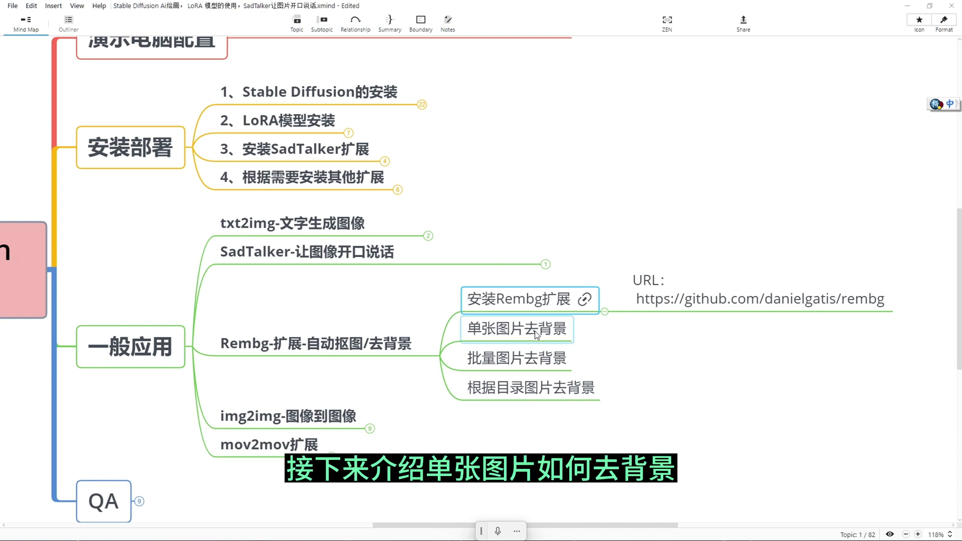
Load 1.png from the 批量抠图 folder as the source for single-image processing in the web UI's Extras section
click(537, 334)
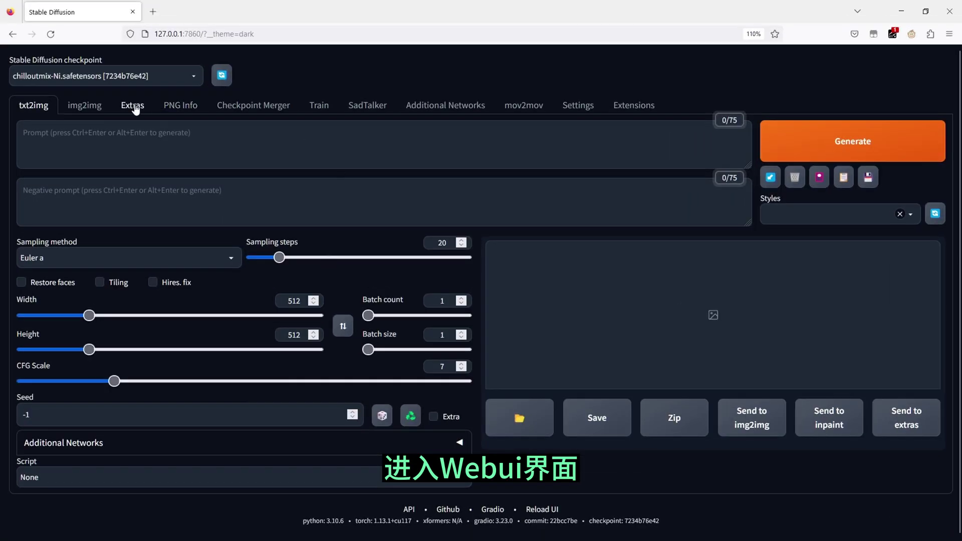
click(132, 107)
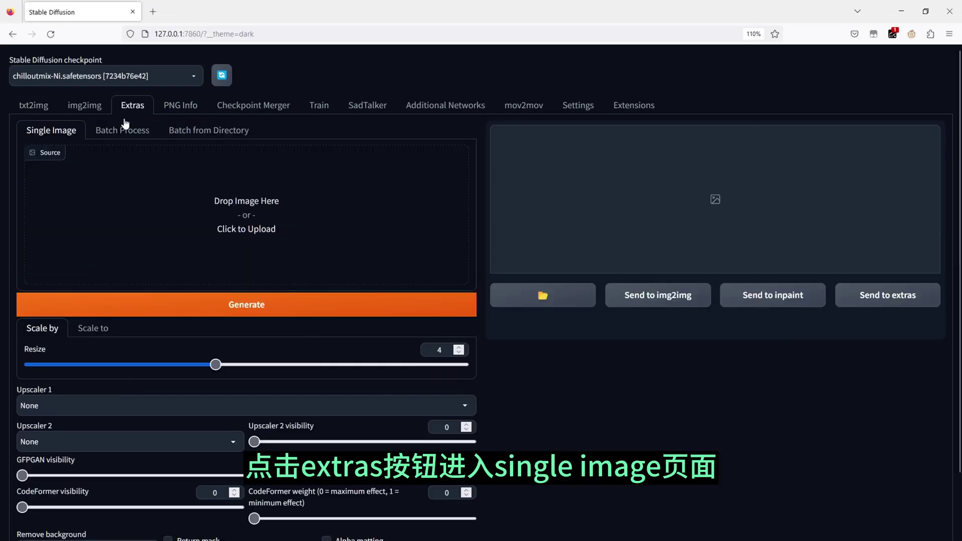
click(170, 207)
click(123, 84)
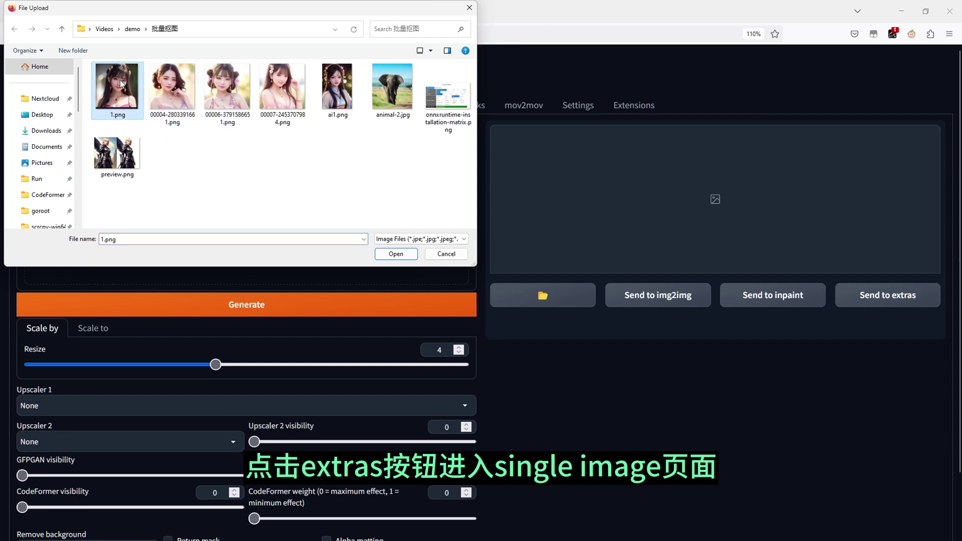
double_click(122, 83)
Set the resize factor to 1, choose u2net for background removal, and generate the cutout
drag(219, 366, 197, 365)
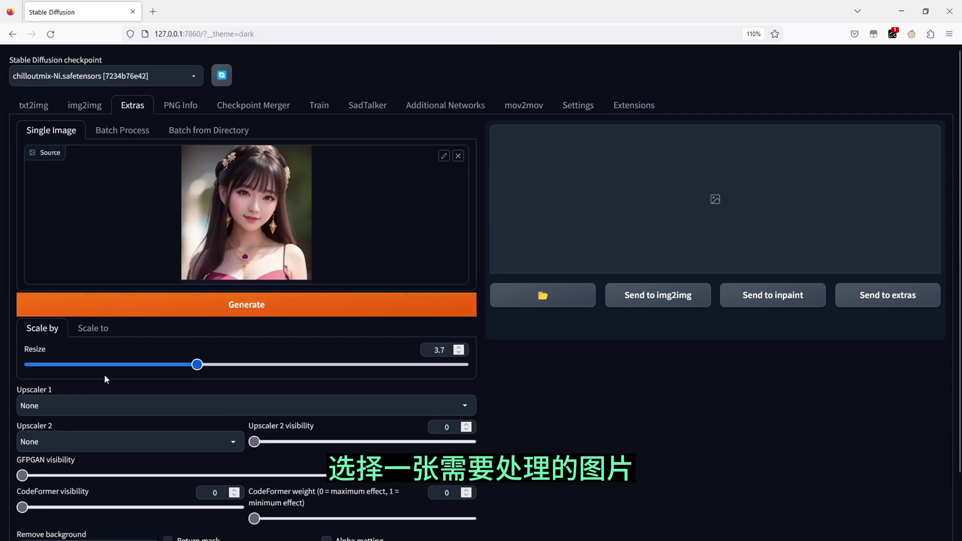
click(26, 364)
scroll(65, 451, down, 3)
click(59, 481)
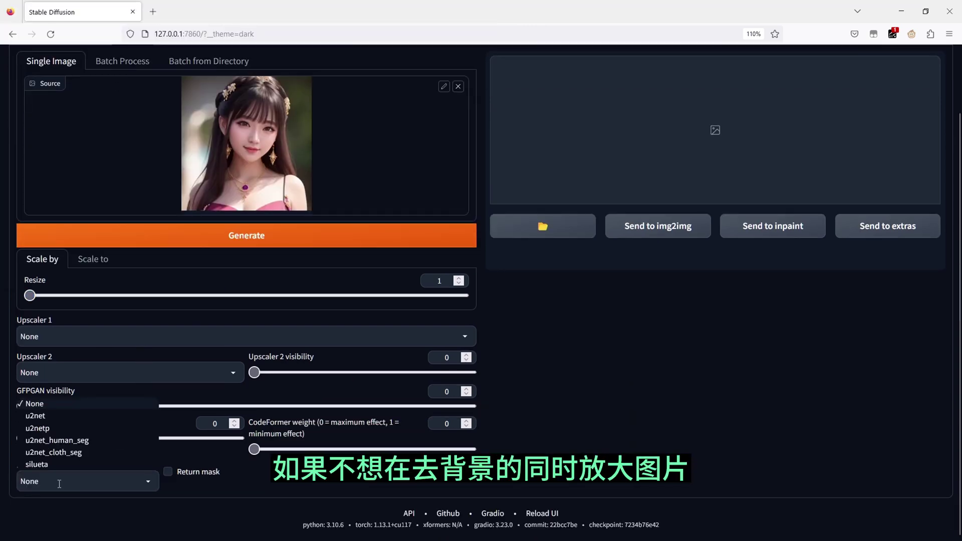
click(34, 417)
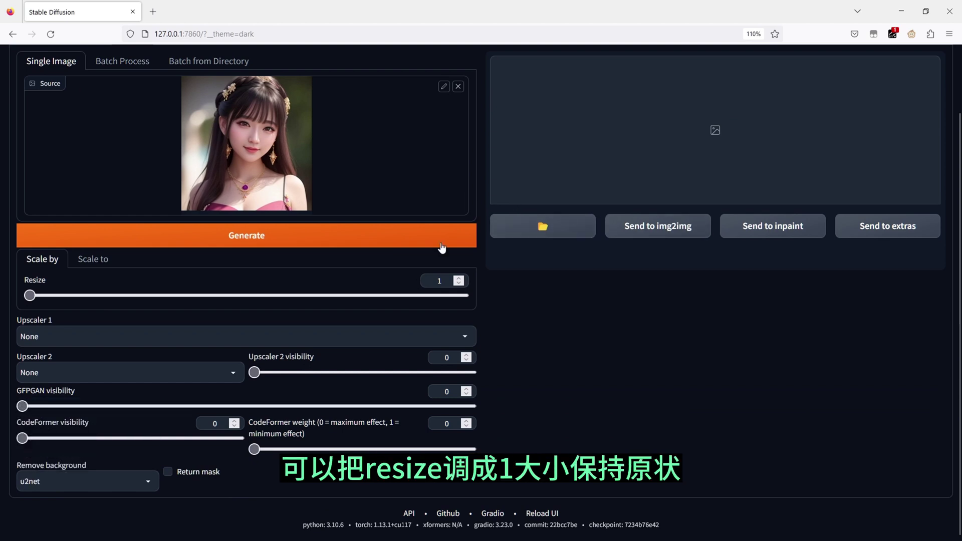
click(320, 245)
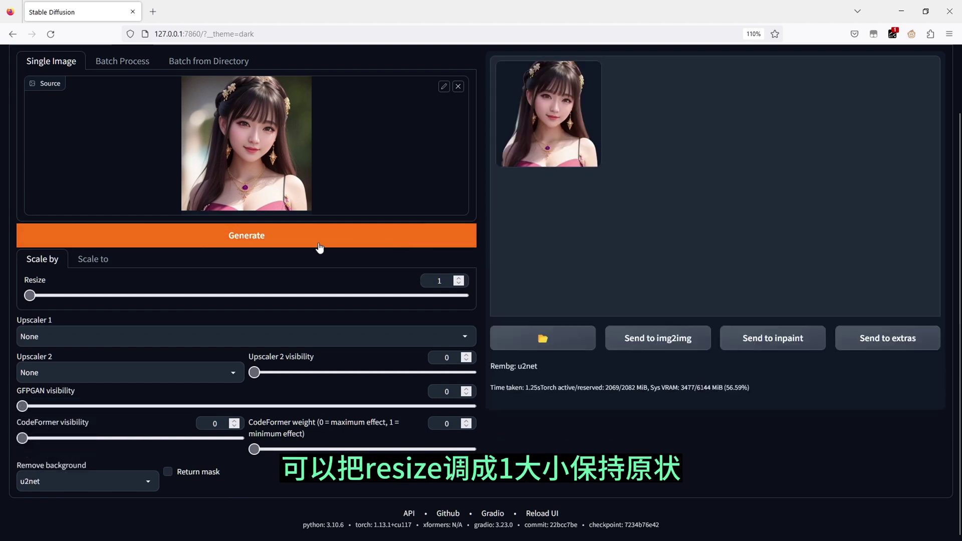
Enlarge the generated cutout preview and inspect the saved 00000.png from the output folder at 160% zoom
click(537, 148)
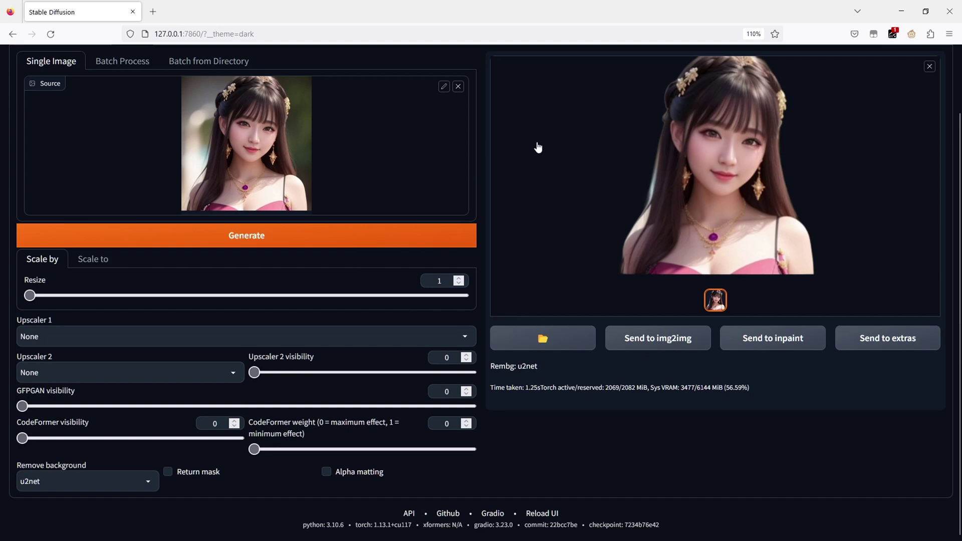
click(543, 339)
scroll(299, 273, up, 1)
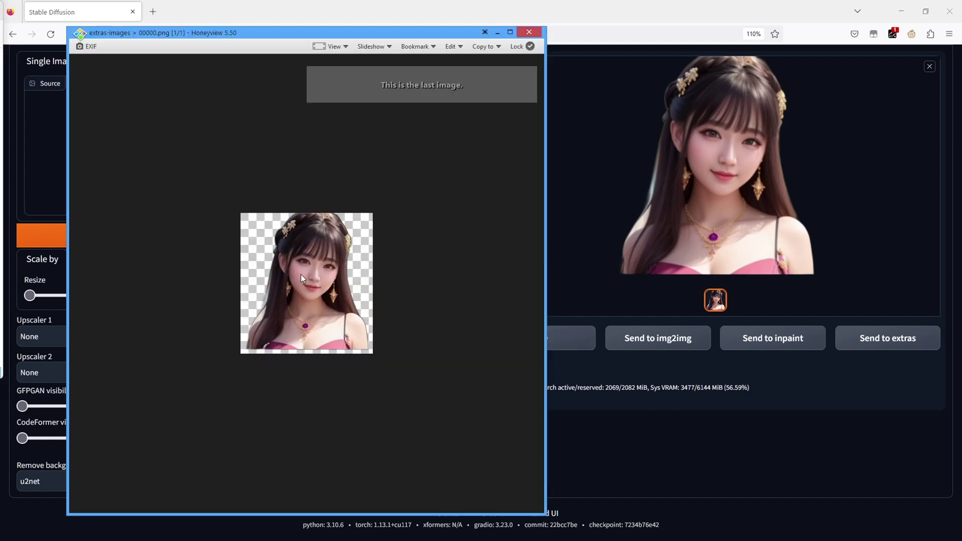
scroll(301, 274, up, 3)
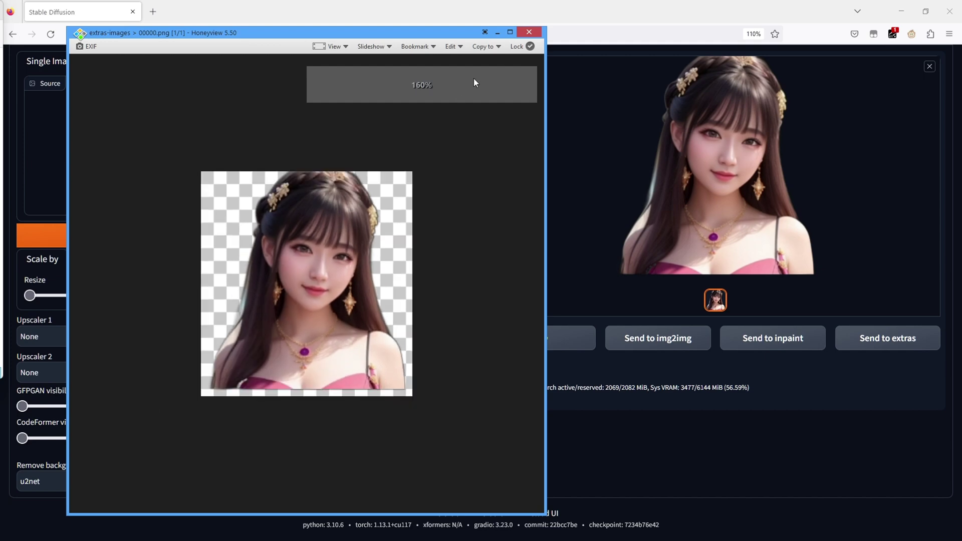
click(529, 32)
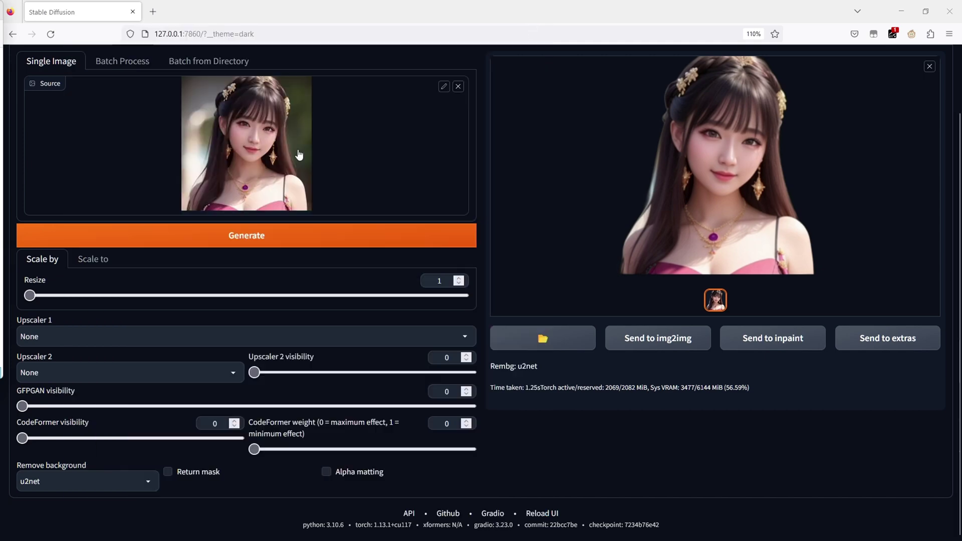
Replace the source image with 00004-2803391661.png from the 批量抠图 folder
click(457, 86)
click(243, 157)
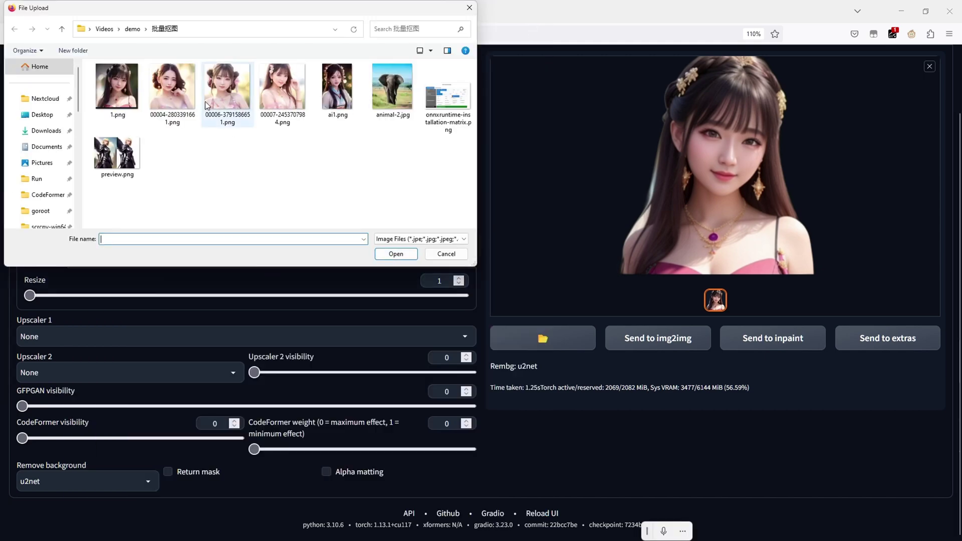
double_click(172, 98)
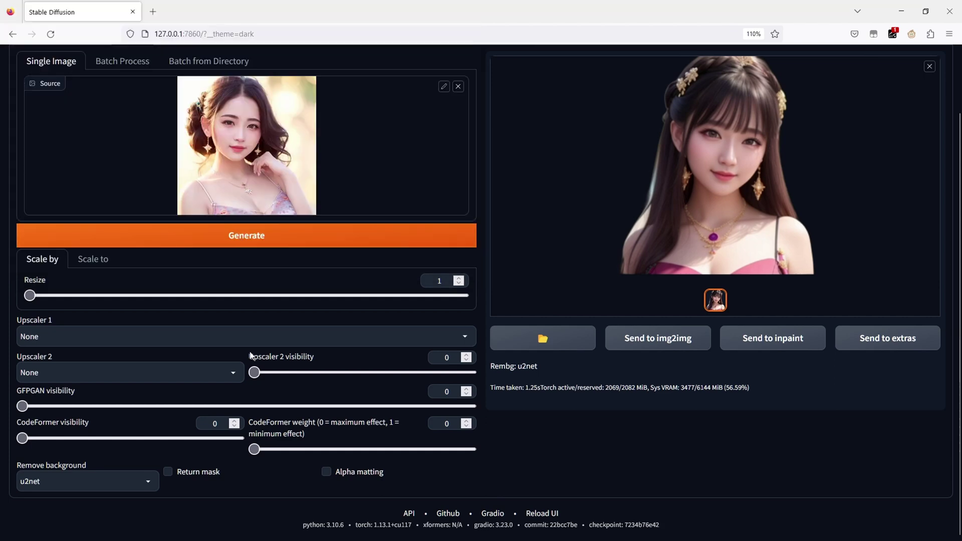
Switch the background removal model to u2netp and generate the cutout of the second portrait
click(146, 484)
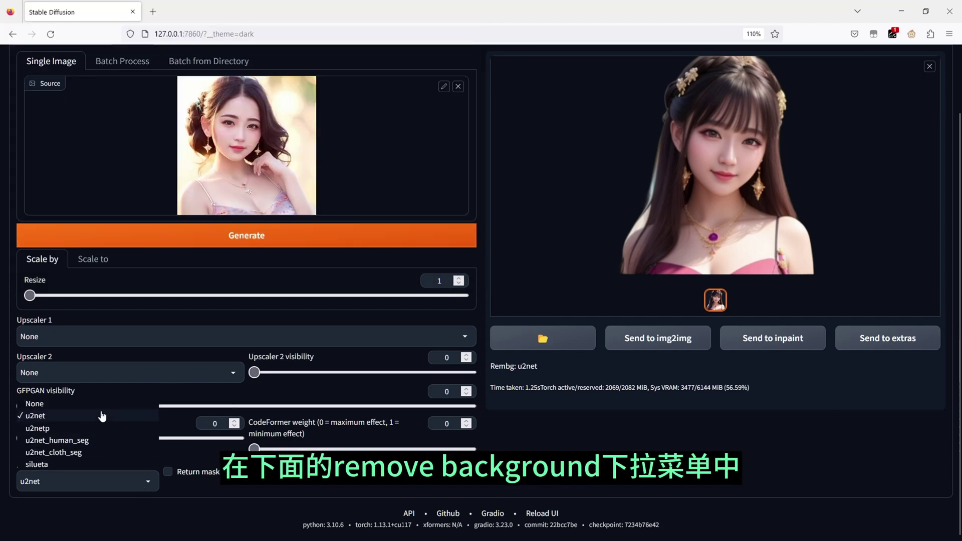
click(44, 428)
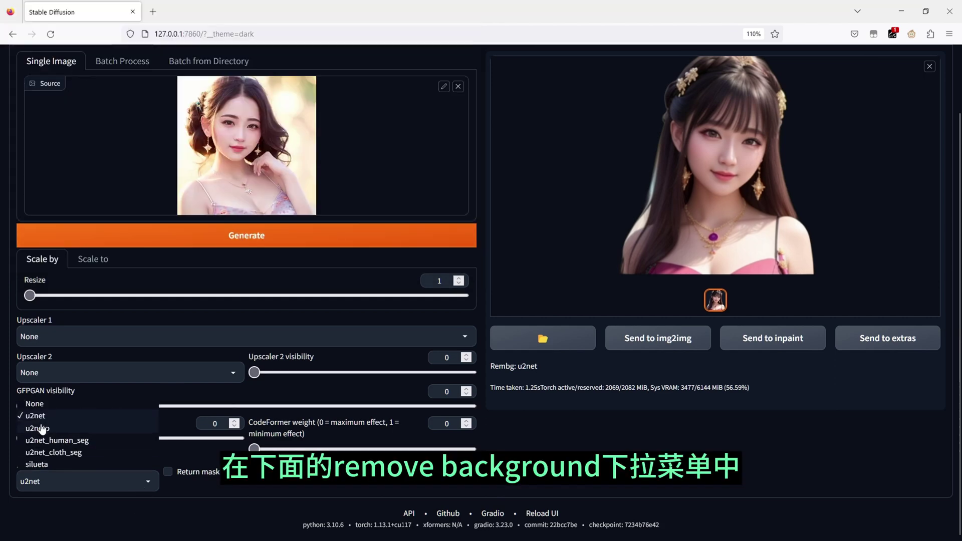
click(260, 238)
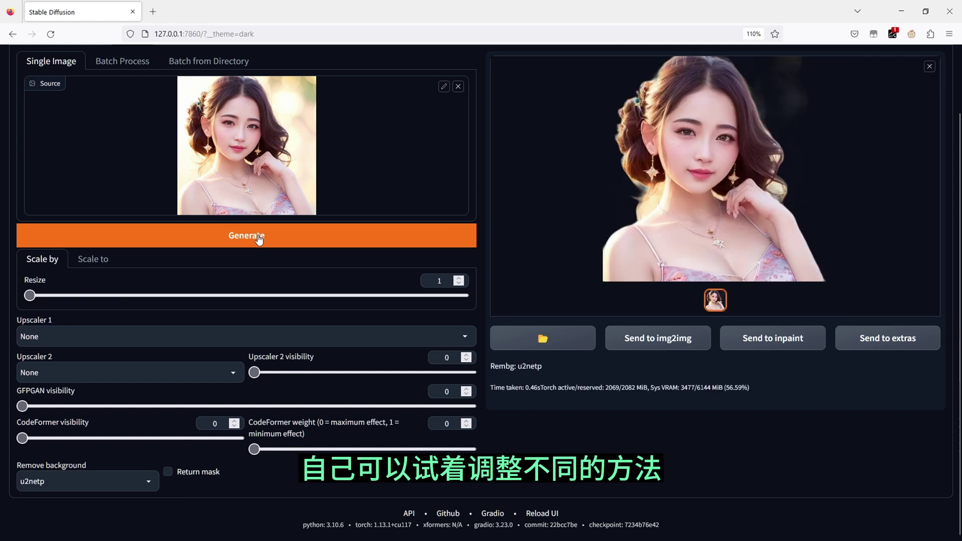
Open the output folder and inspect the saved cutout of the second portrait in the image viewer
click(542, 343)
double_click(272, 256)
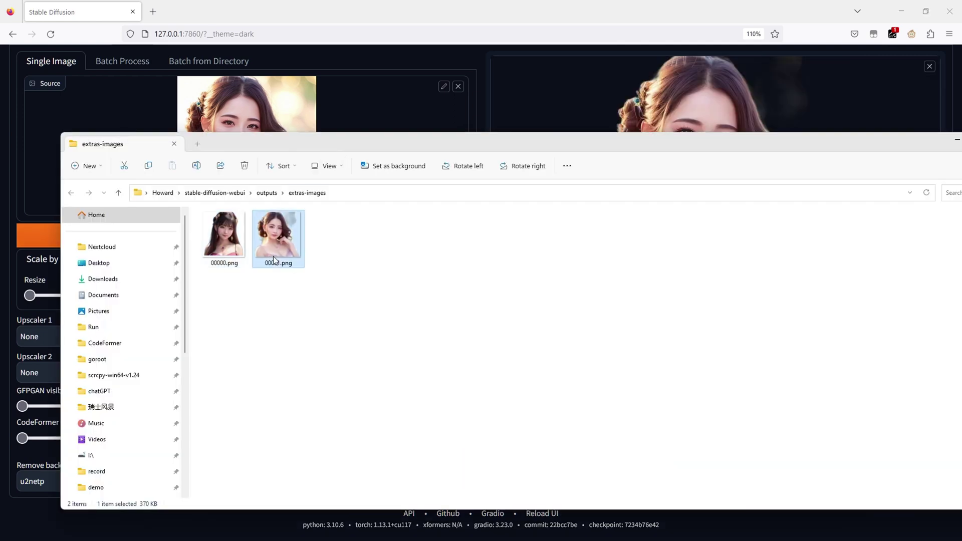
click(528, 33)
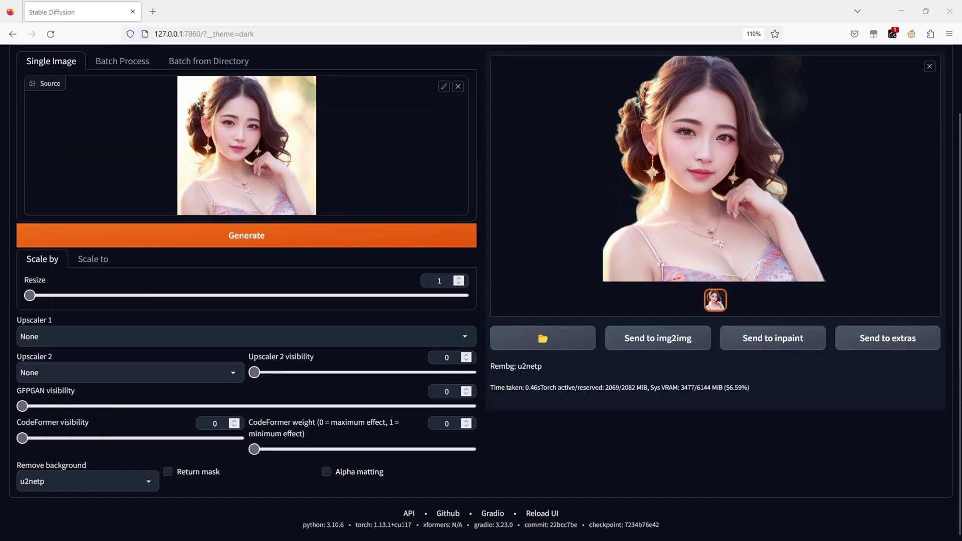
Replace the source image with ai1.png from the 批量抠图 folder
click(458, 87)
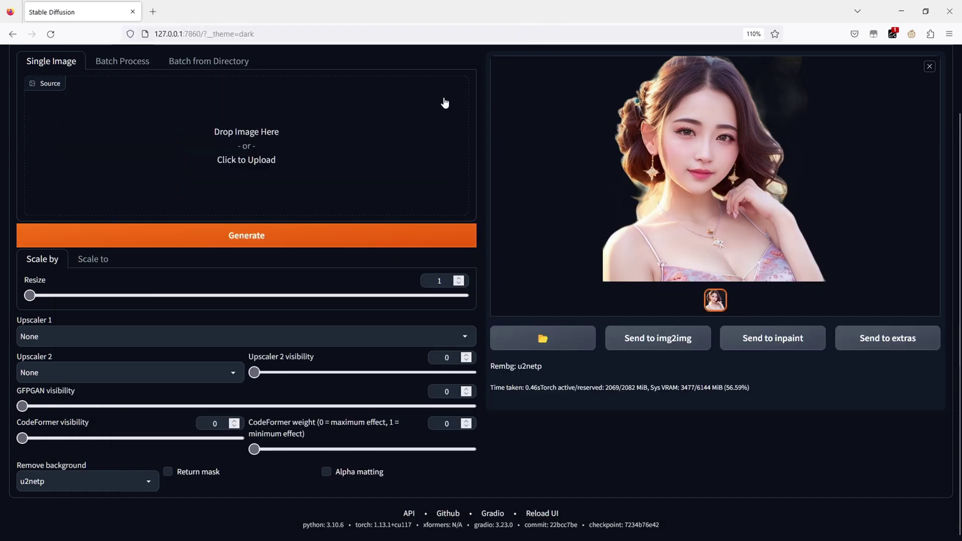
click(278, 235)
click(341, 149)
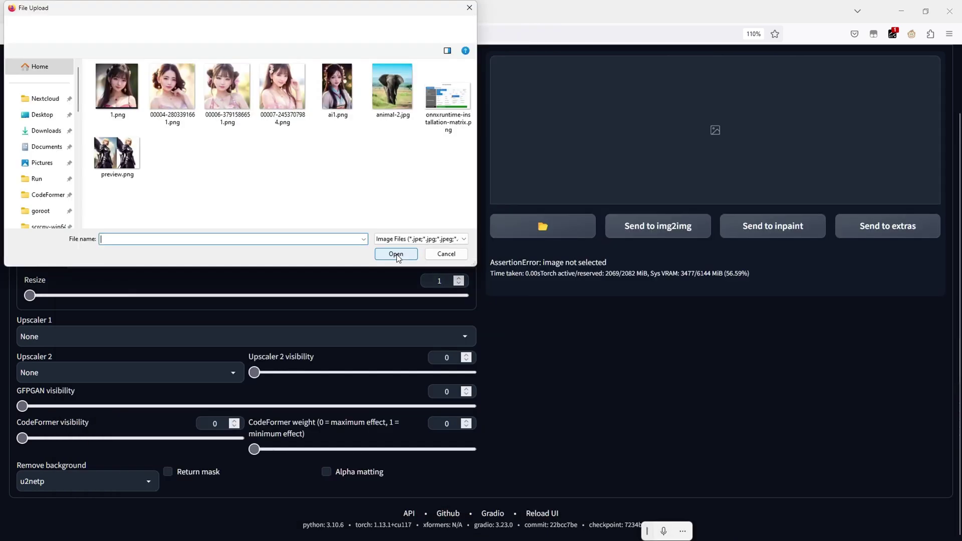
double_click(335, 87)
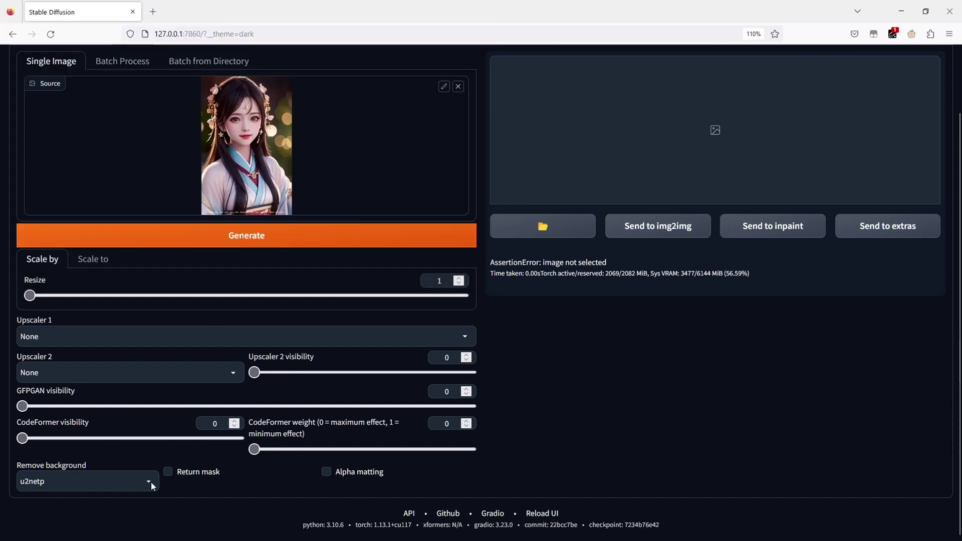
Switch the background removal model to u2net_human_seg and generate the cutout of the ai1.png portrait
click(152, 482)
click(70, 439)
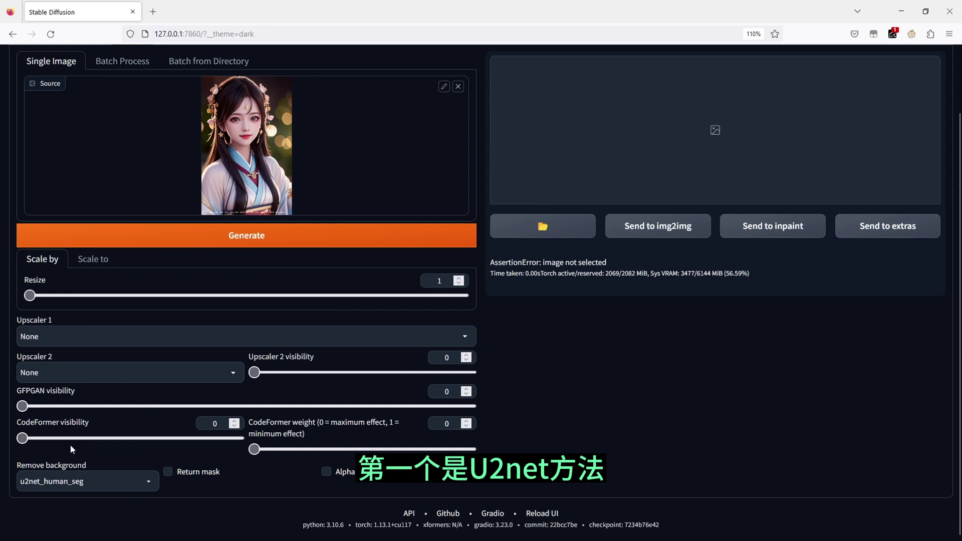
click(248, 234)
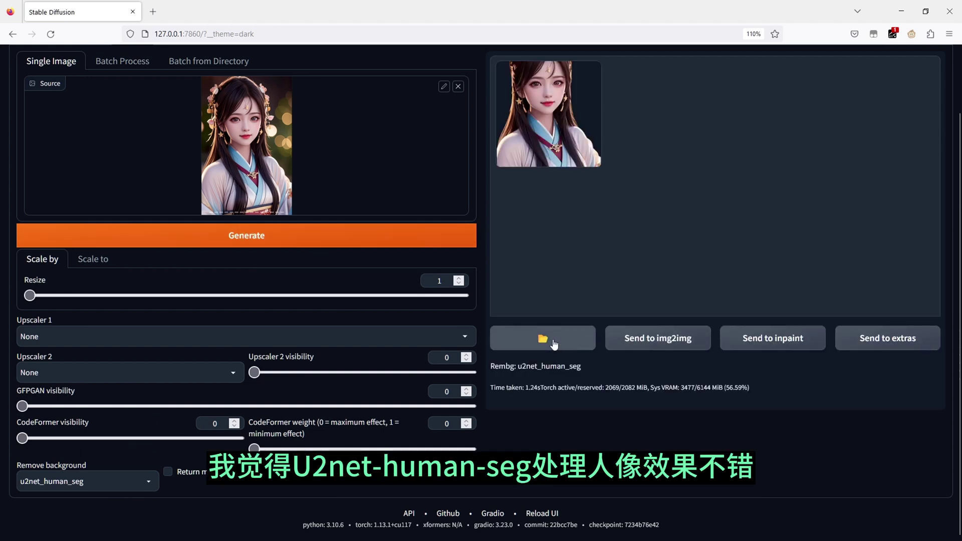
Open the output folder, inspect the saved 00002.png in the image viewer, and return to the web UI
click(553, 343)
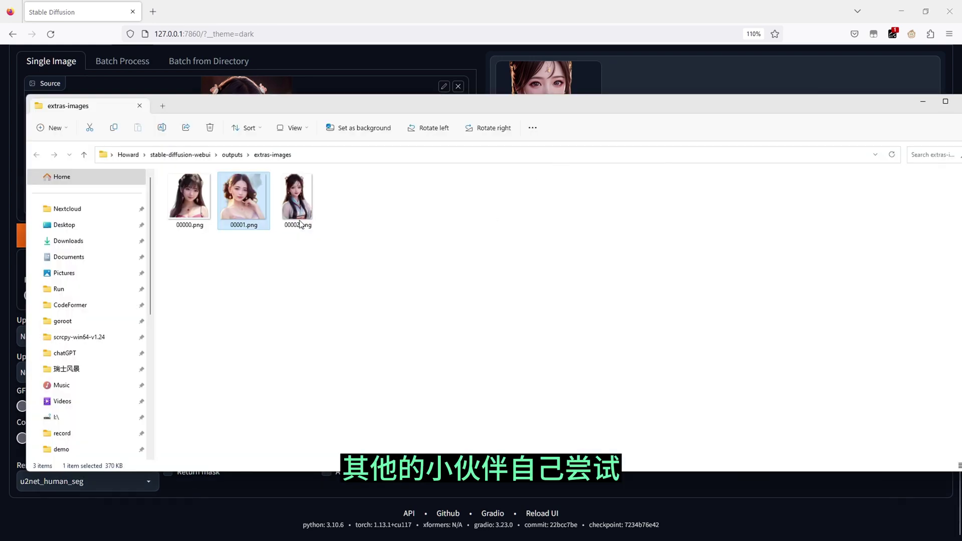
double_click(302, 222)
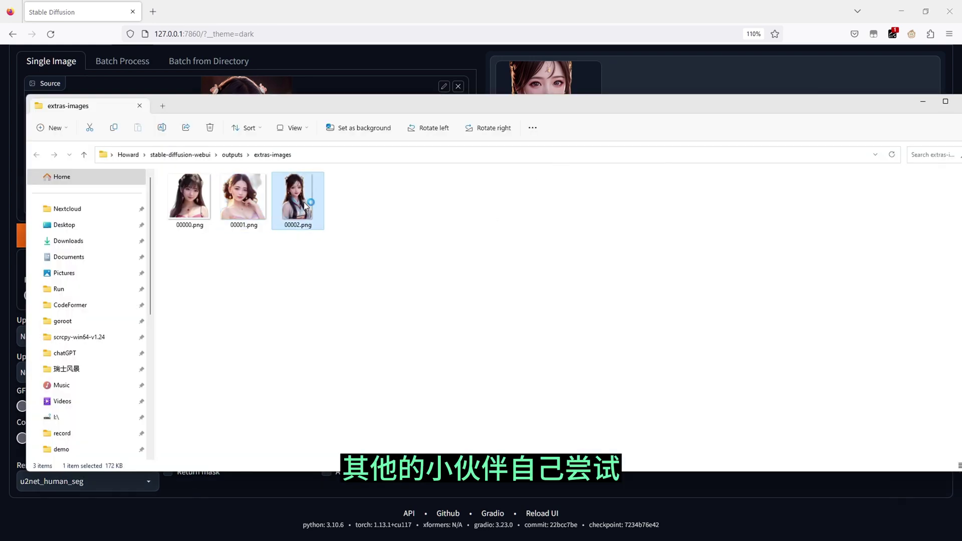
click(529, 32)
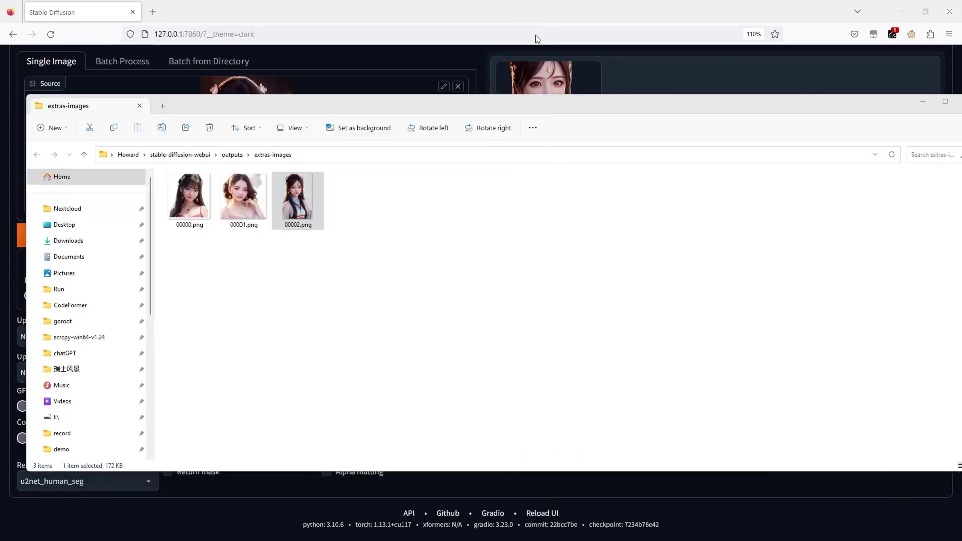
double_click(295, 212)
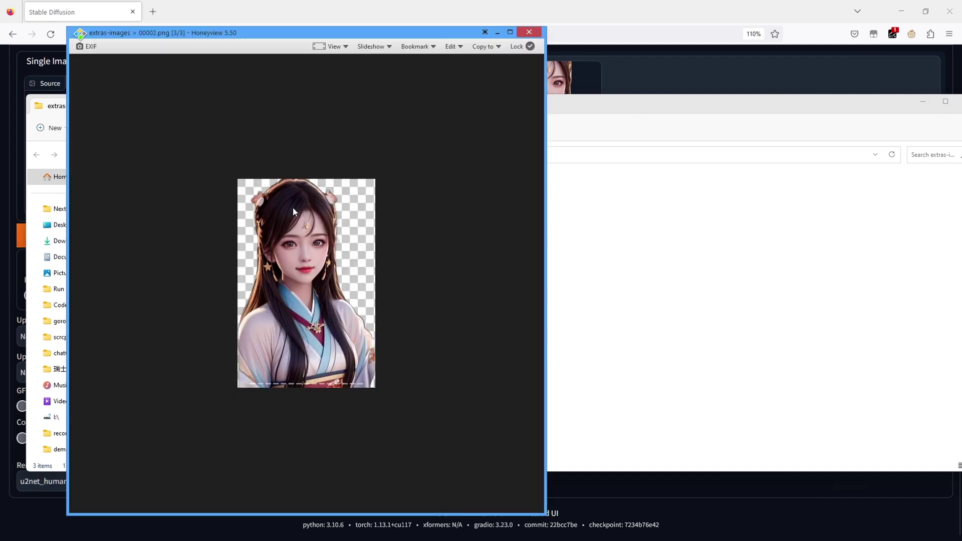
click(529, 32)
key(alt+Tab)
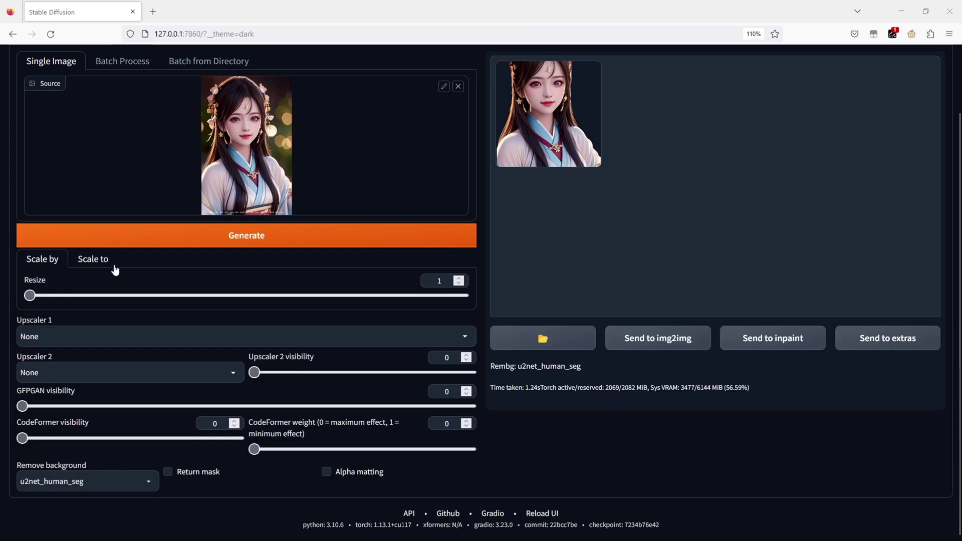
Replace the source image with animal-2.jpg from the 批量抠图 folder
click(456, 88)
click(260, 168)
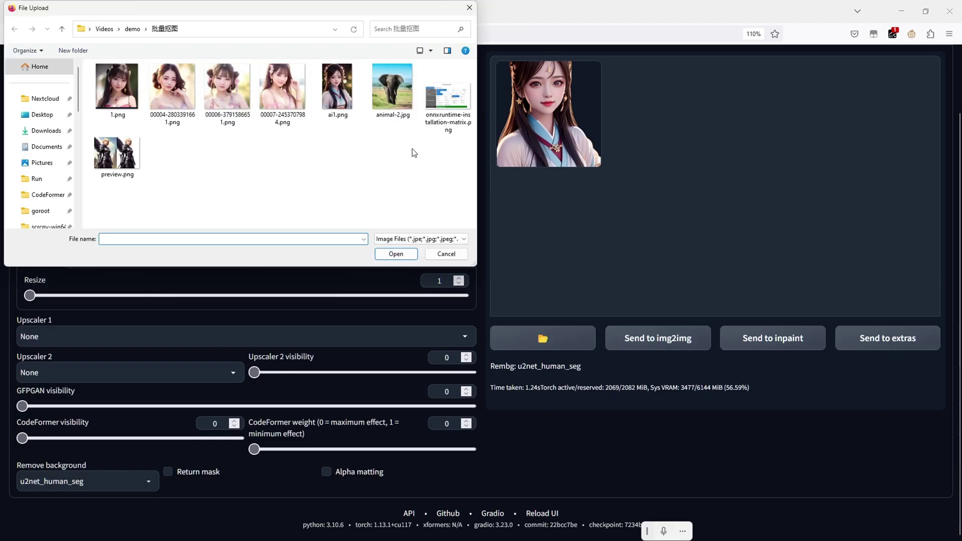
double_click(392, 86)
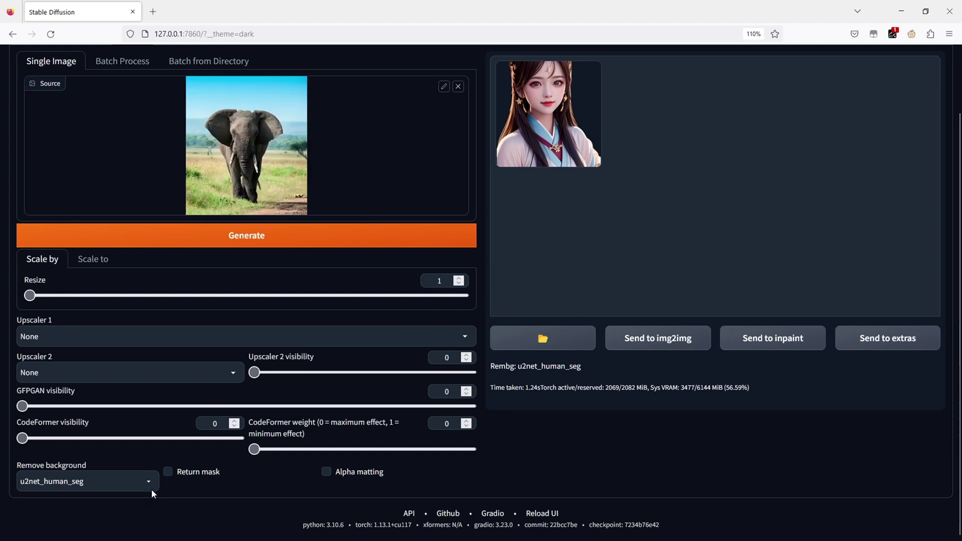
Switch the background removal model to silueta and generate the cutout of the elephant
click(144, 482)
click(41, 452)
click(146, 482)
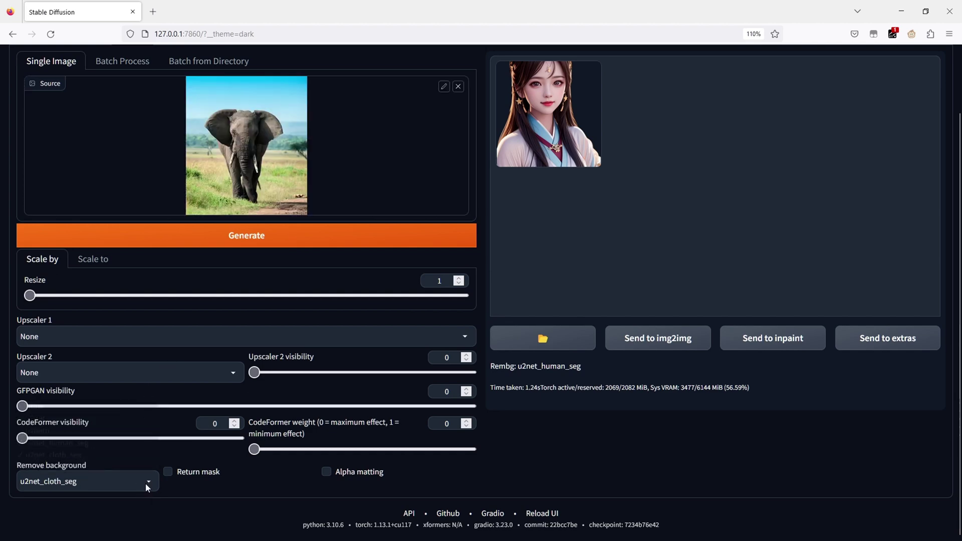
click(42, 465)
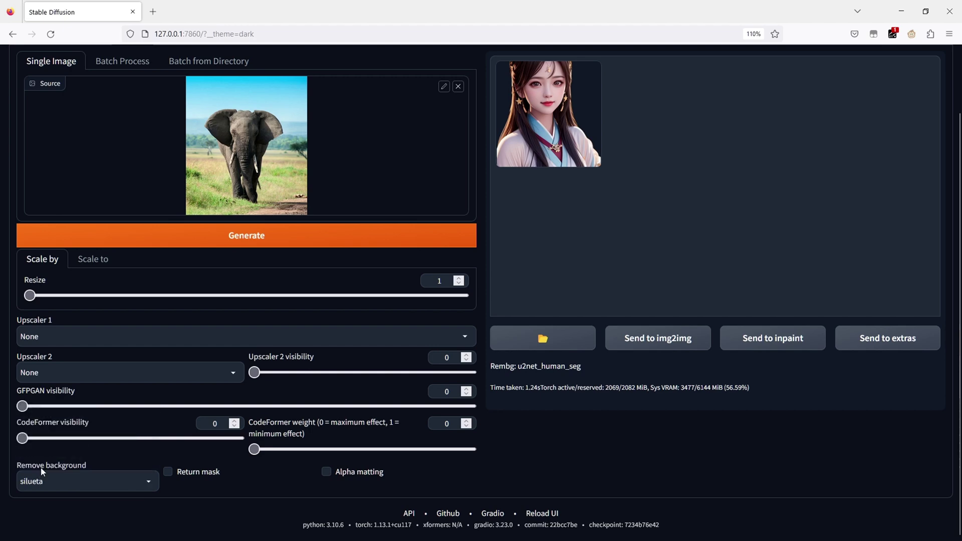
click(311, 238)
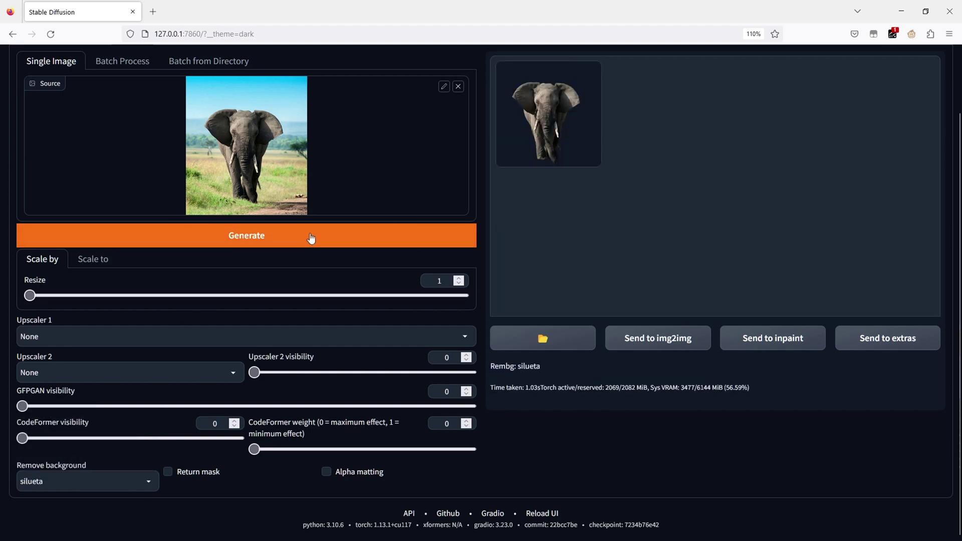
Open the output folder and inspect the saved elephant cutout 00003.png in the image viewer
click(541, 339)
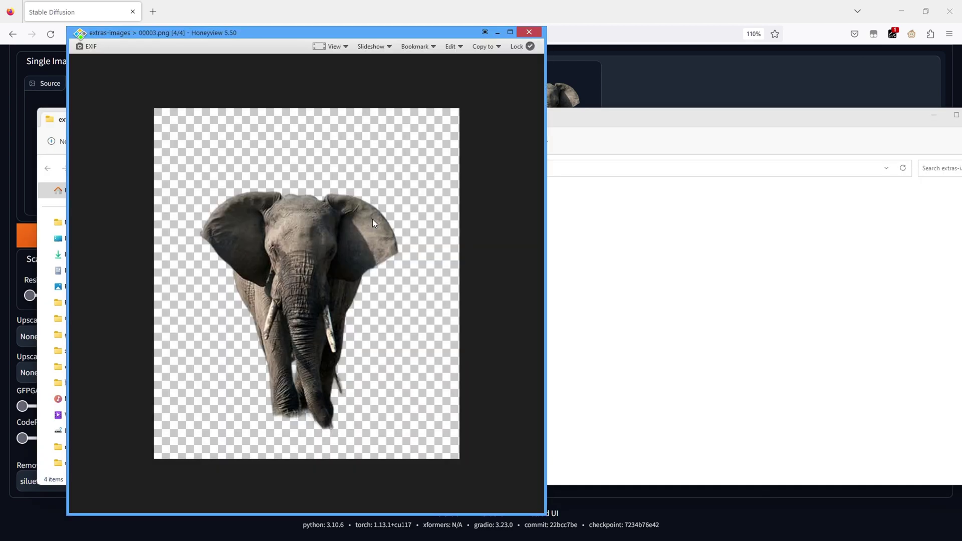
click(529, 31)
key(alt+F4)
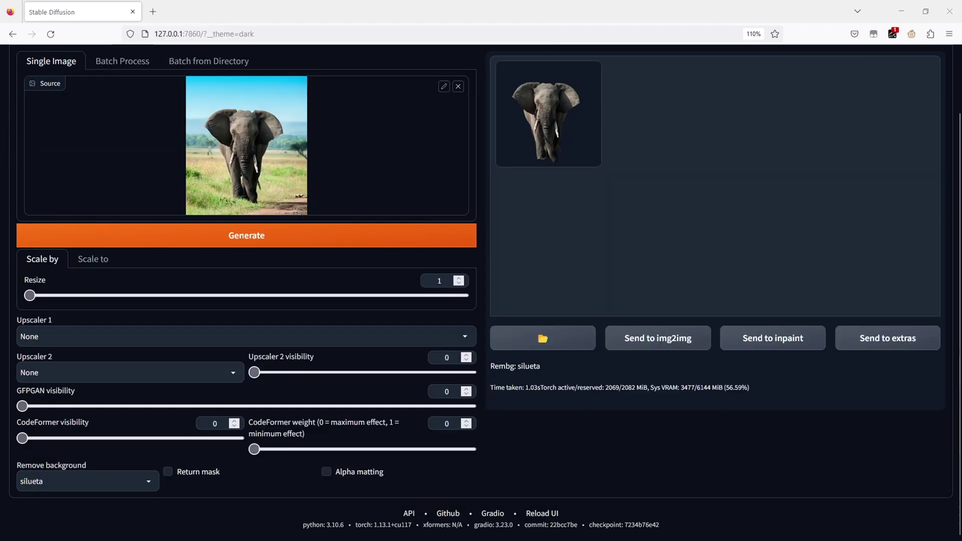
Replace the elephant source image with 1.png from the 批量抠图 folder
click(458, 86)
click(234, 157)
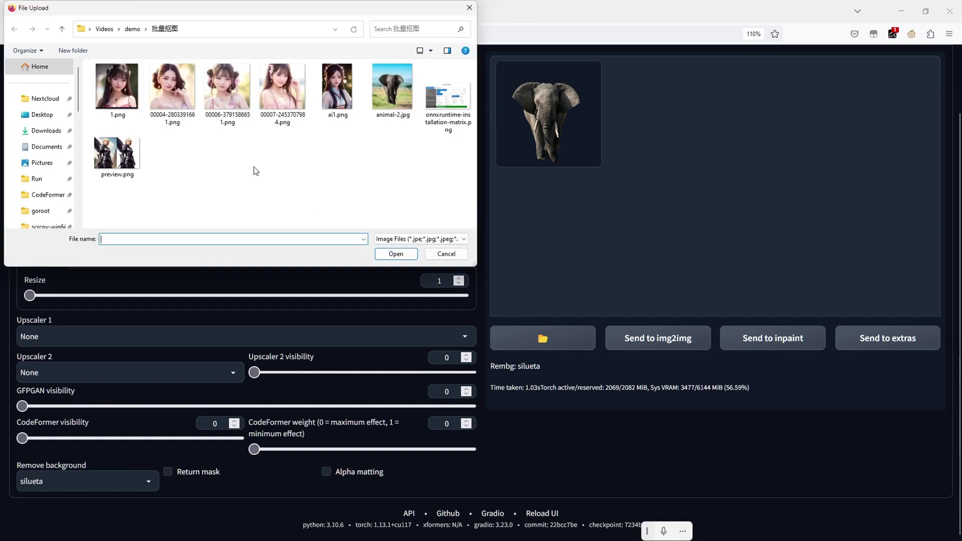
double_click(117, 88)
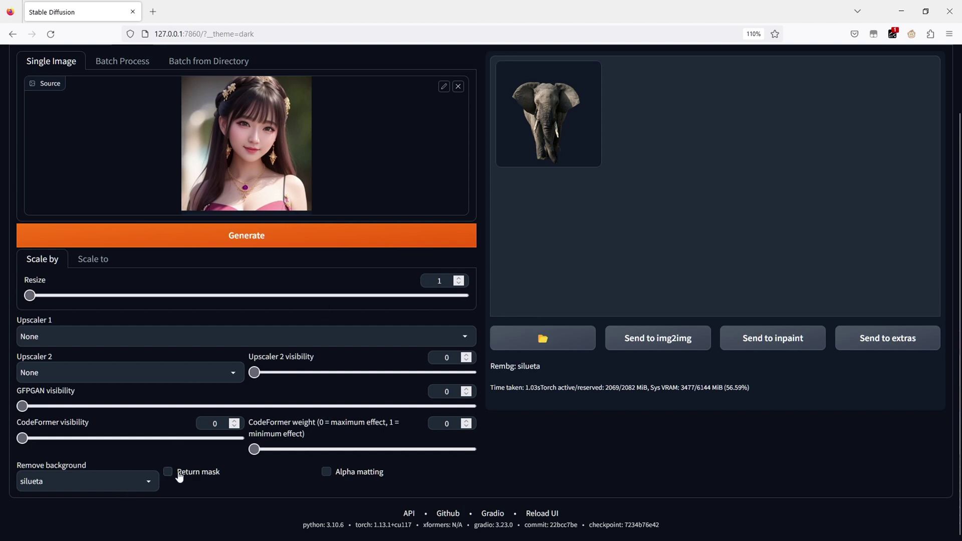
Generate a mask of the 1.png portrait with Return mask enabled and the u2net model
click(125, 481)
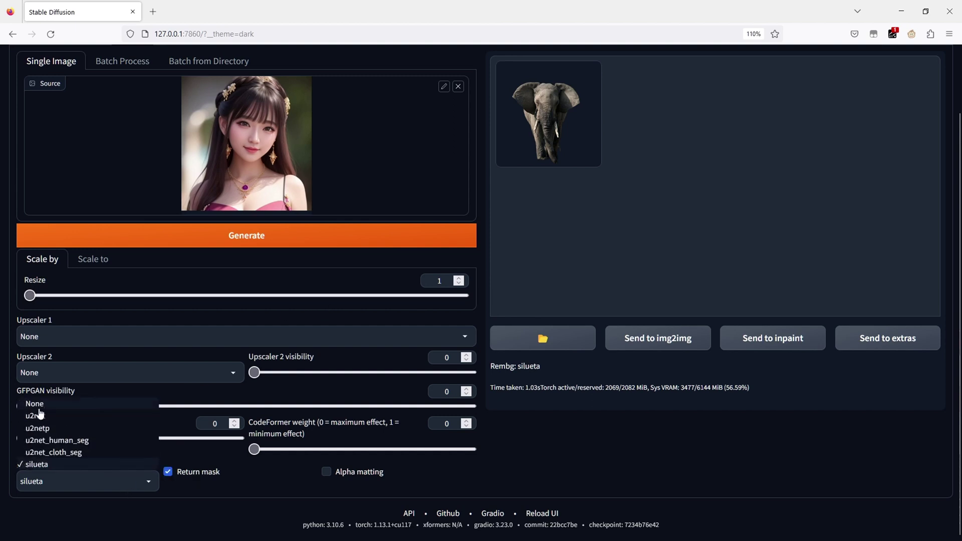
click(38, 412)
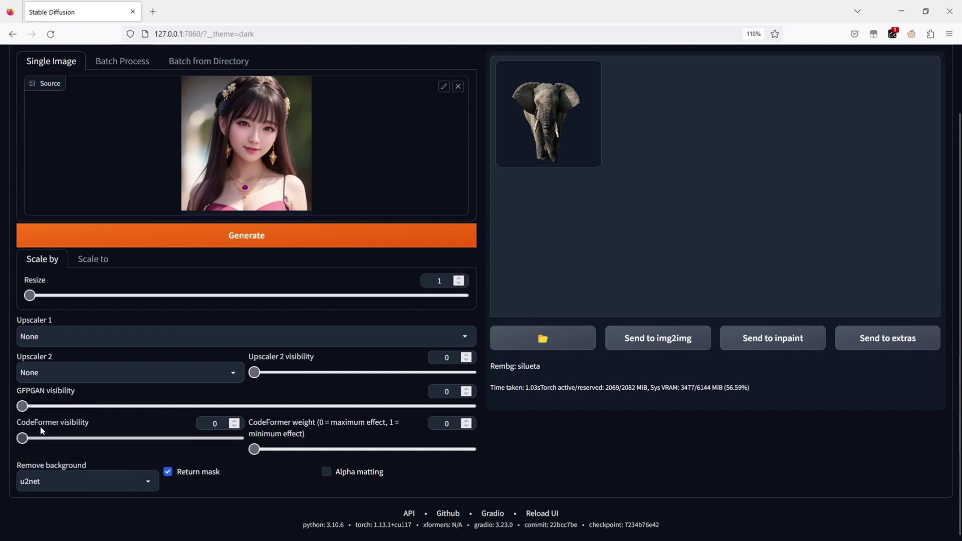
click(245, 240)
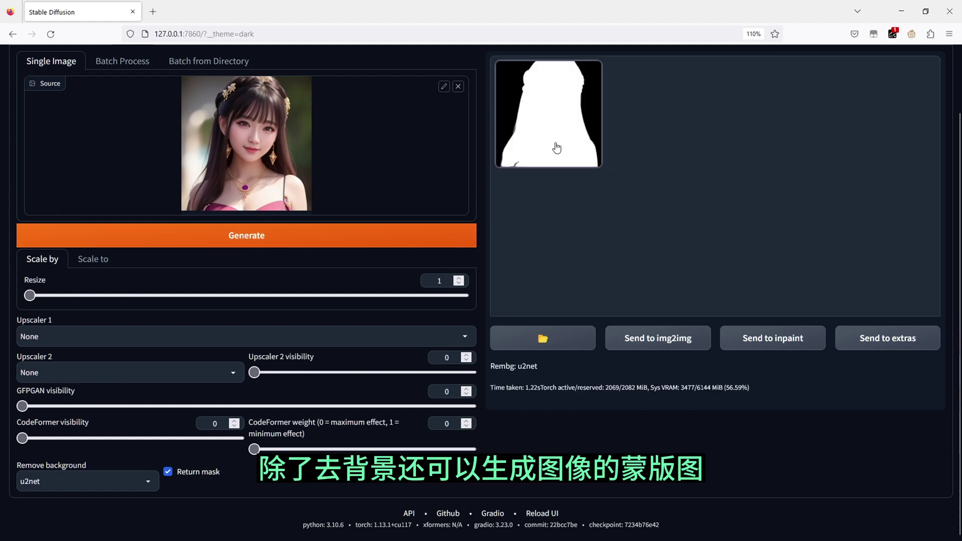
Enlarge the generated mask to full-page view, inspect its edges and close the view
click(556, 148)
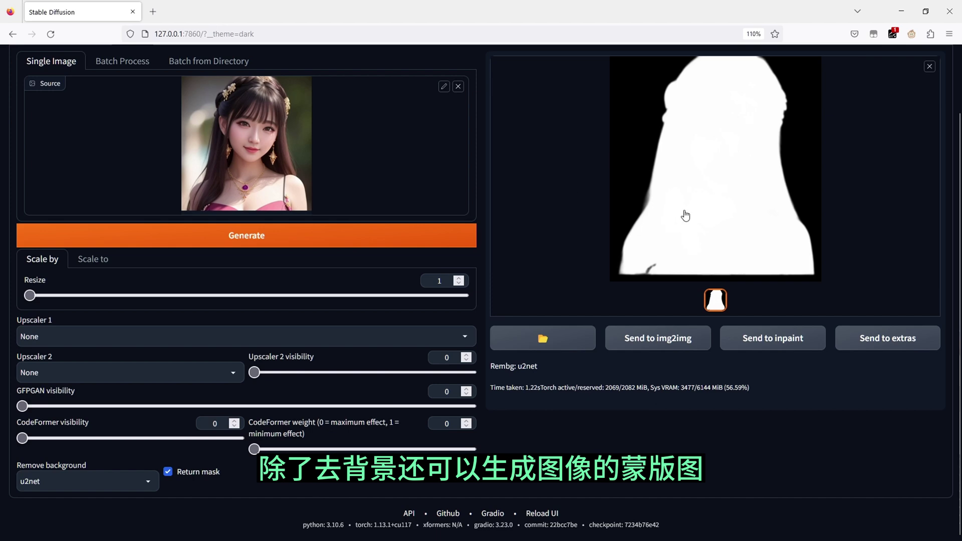
click(612, 243)
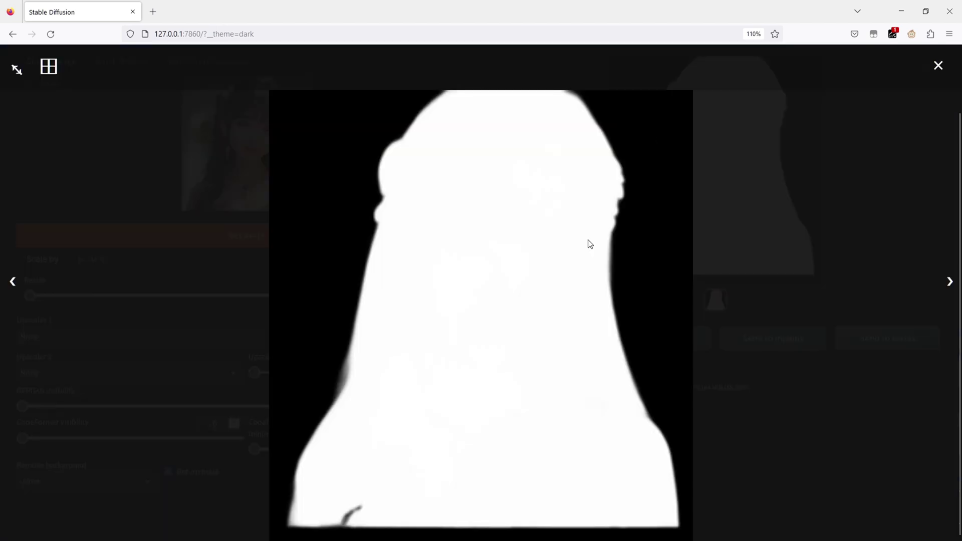
click(588, 234)
Generate the u2net cutout of 1.png with Resize at 2 and Return mask off, and enlarge the result
click(169, 239)
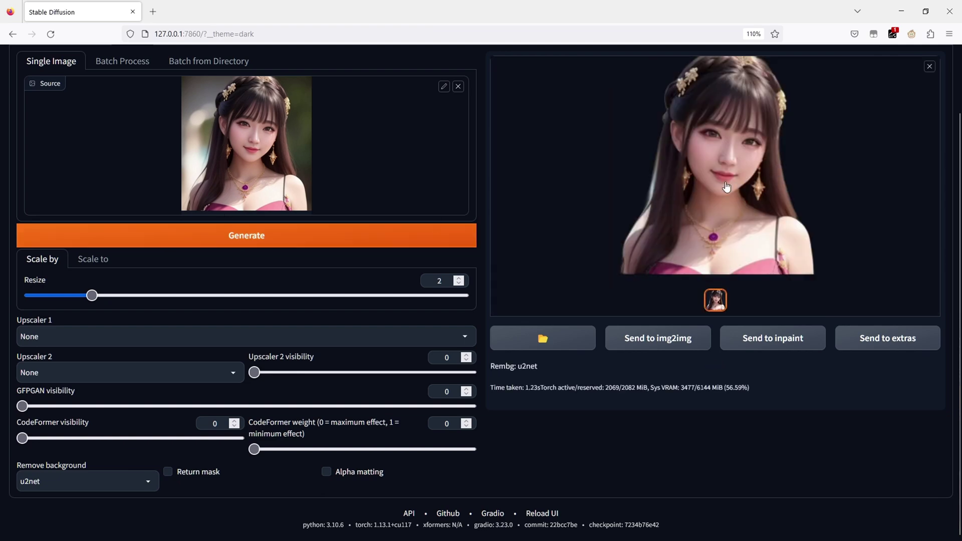
click(718, 188)
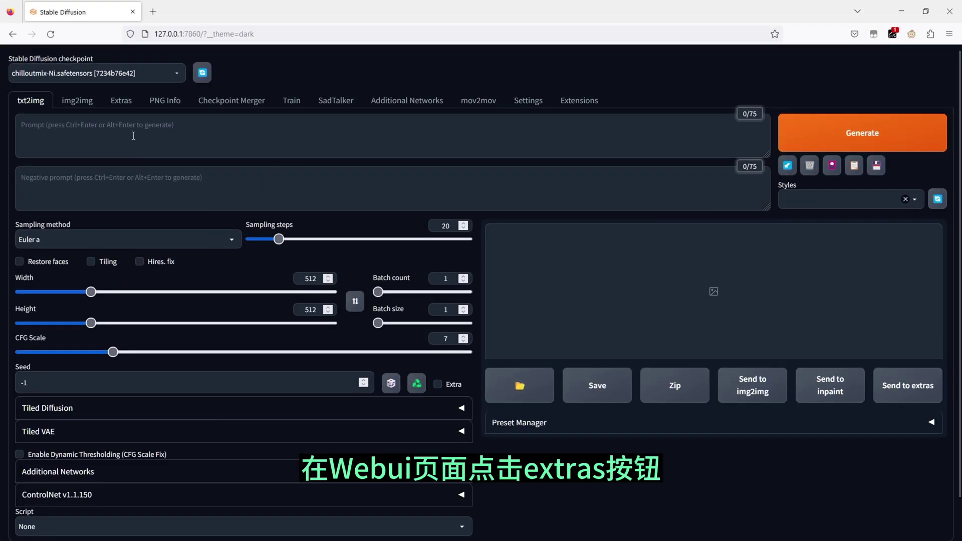
Load ai1.png, animal-2.jpg and ddd9.png from the 批量抠图 folder into the Extras batch process
click(121, 102)
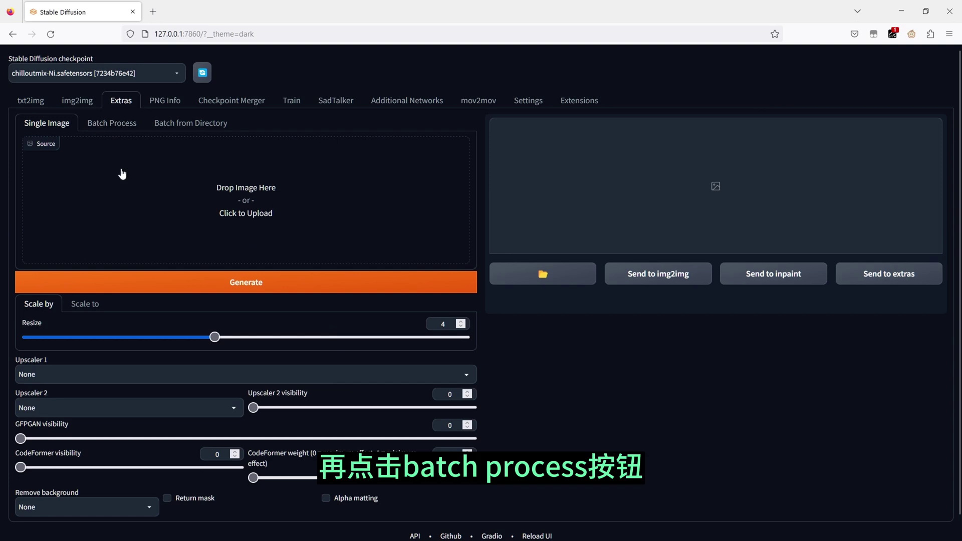
click(121, 125)
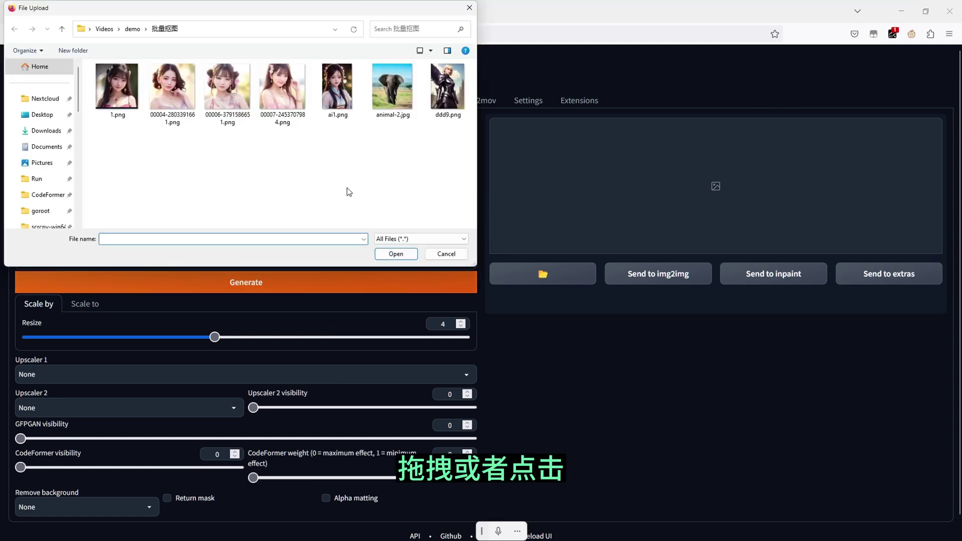
click(445, 95)
ctrl+click(333, 101)
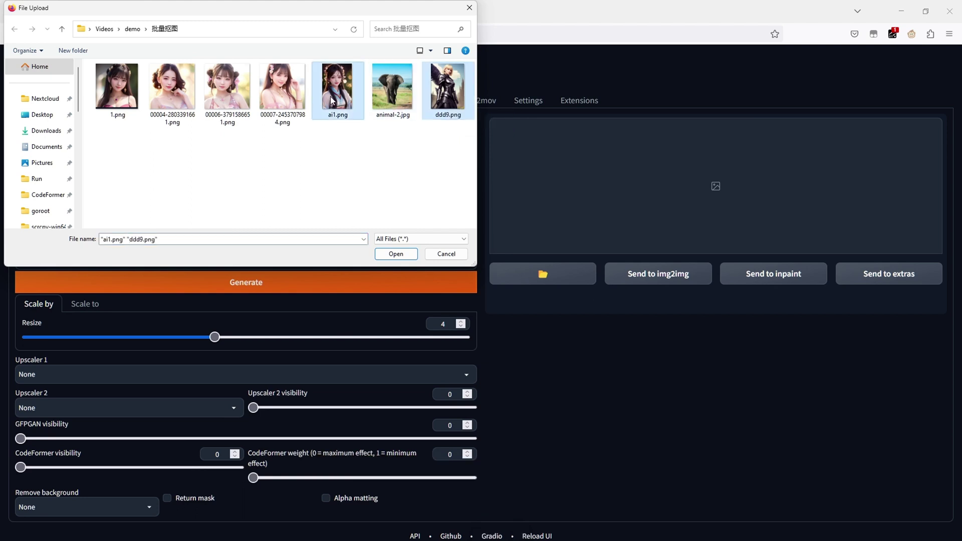
ctrl+click(394, 96)
click(392, 250)
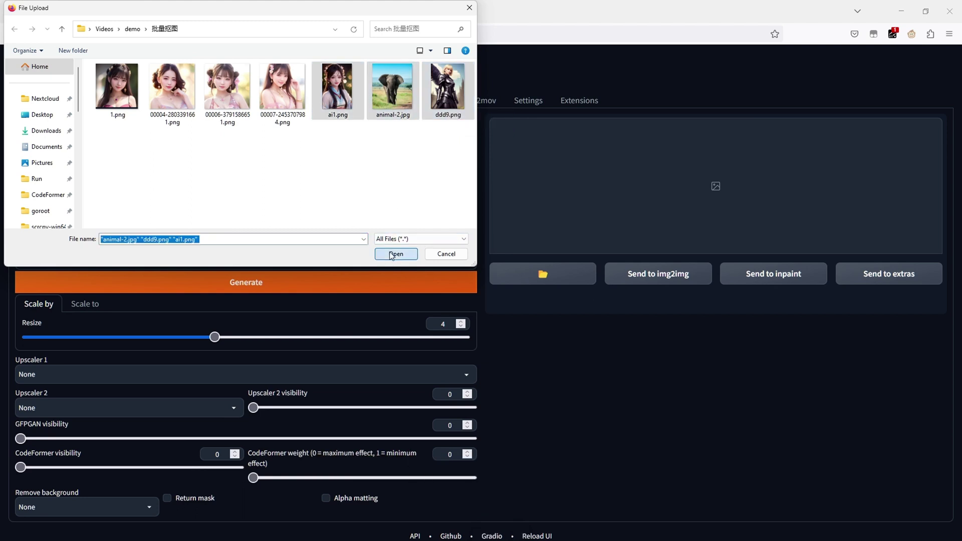
Set the batch's background removal model to u2net, generate the three cutouts and enlarge the first one
click(262, 219)
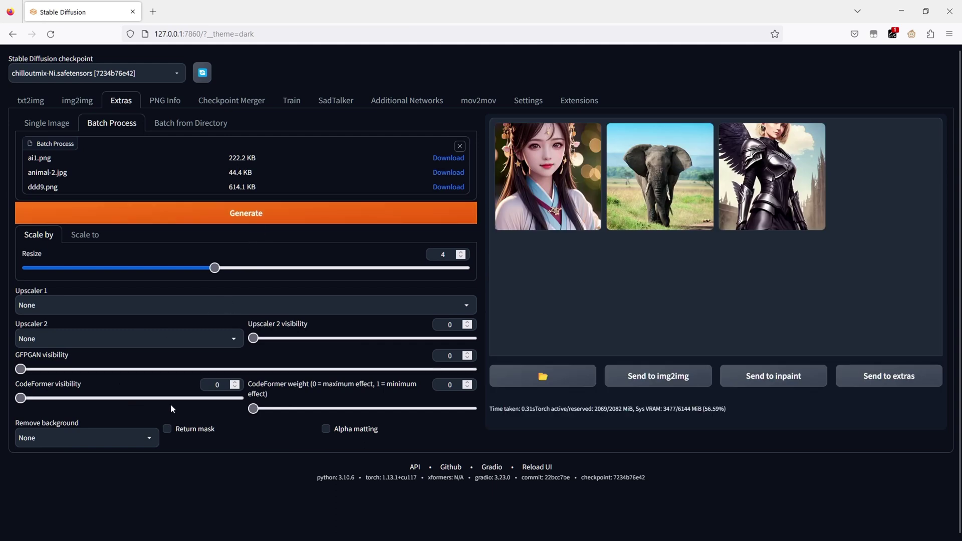
click(151, 437)
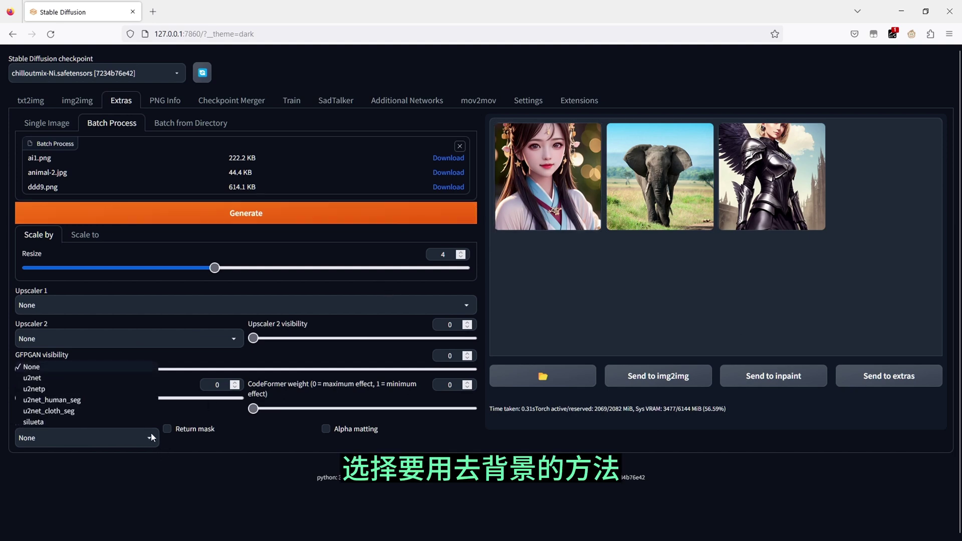
click(116, 378)
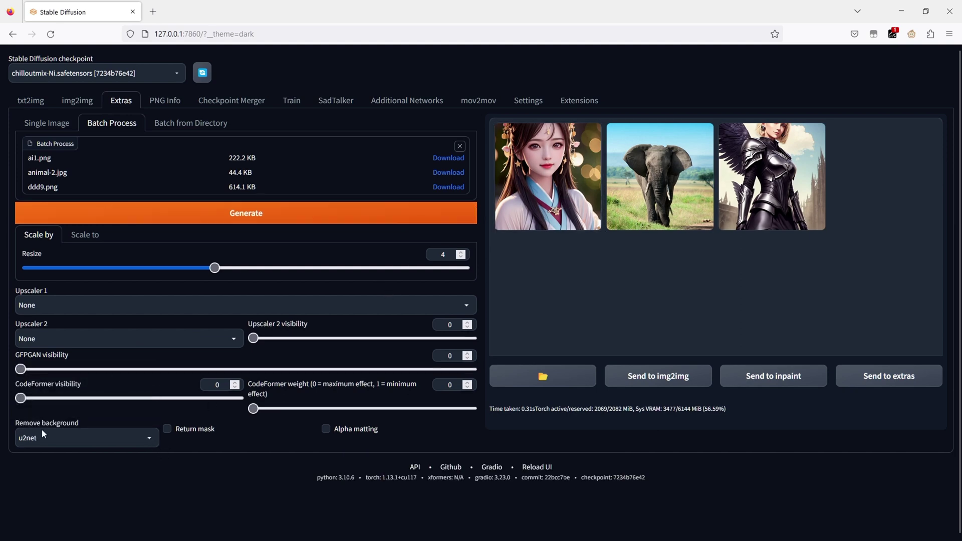
click(252, 217)
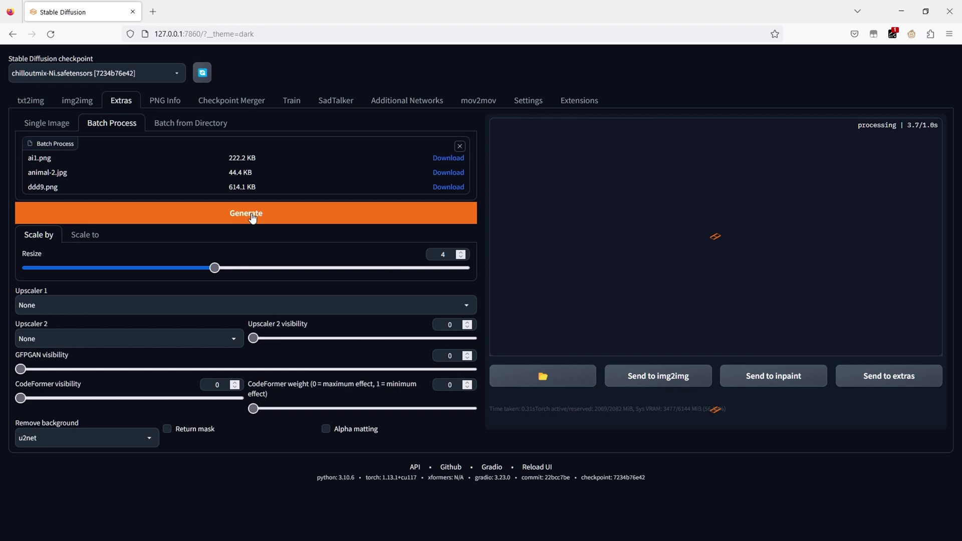
click(567, 213)
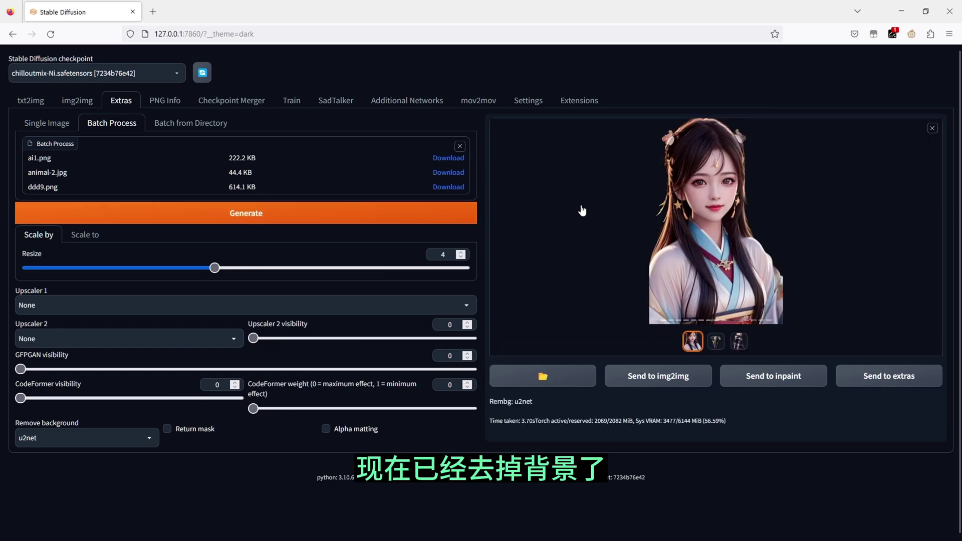
Preview the elephant and armored-woman cutouts in the batch results, enlarge the armored-woman one and close the enlarged view
click(650, 212)
click(408, 266)
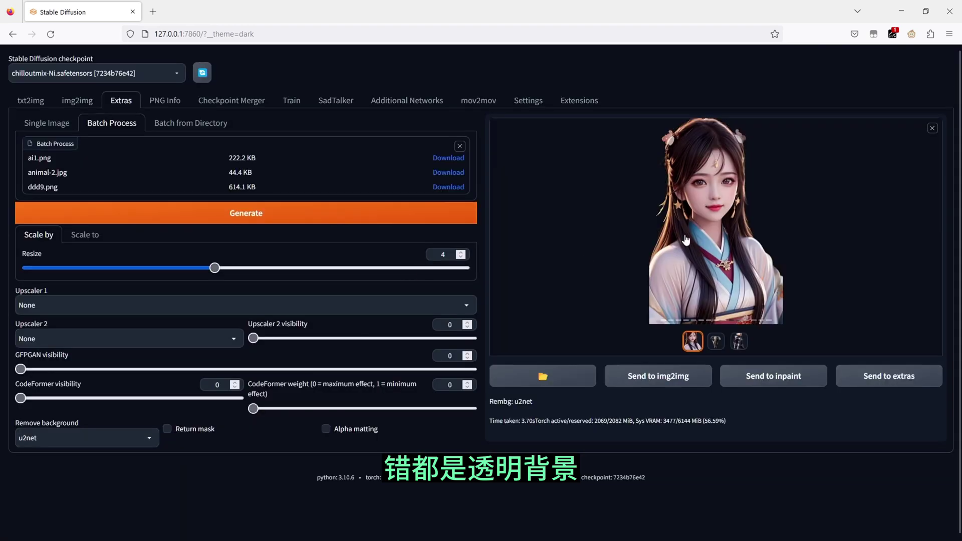
click(716, 342)
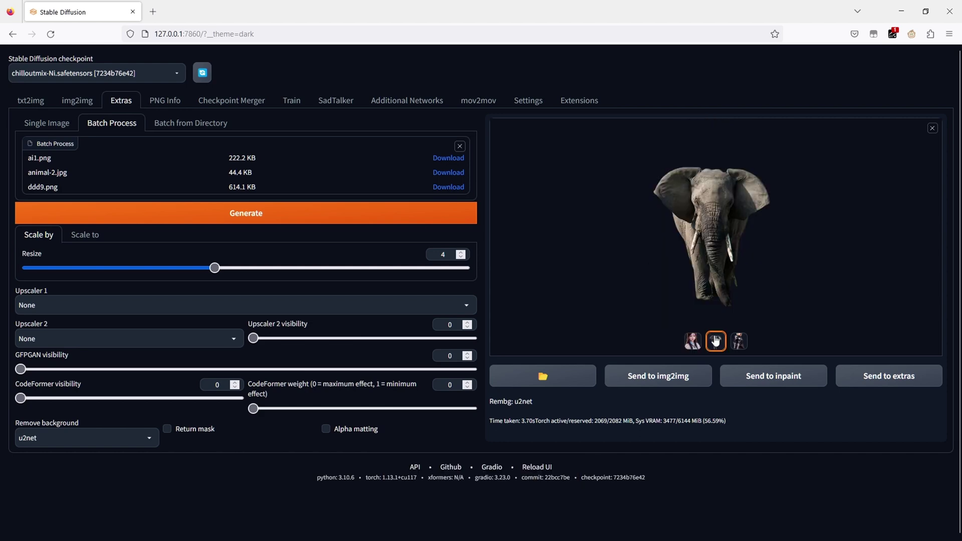
click(739, 342)
click(707, 266)
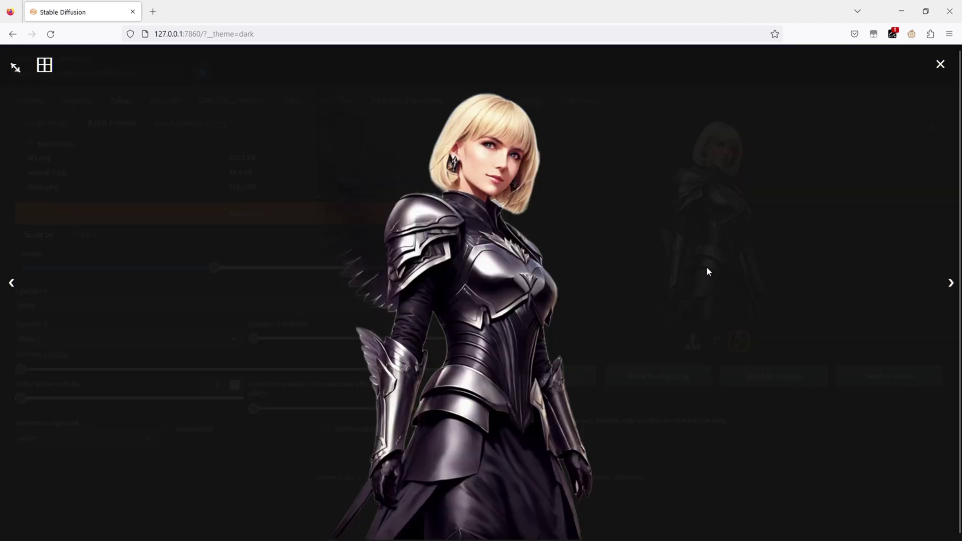
click(545, 299)
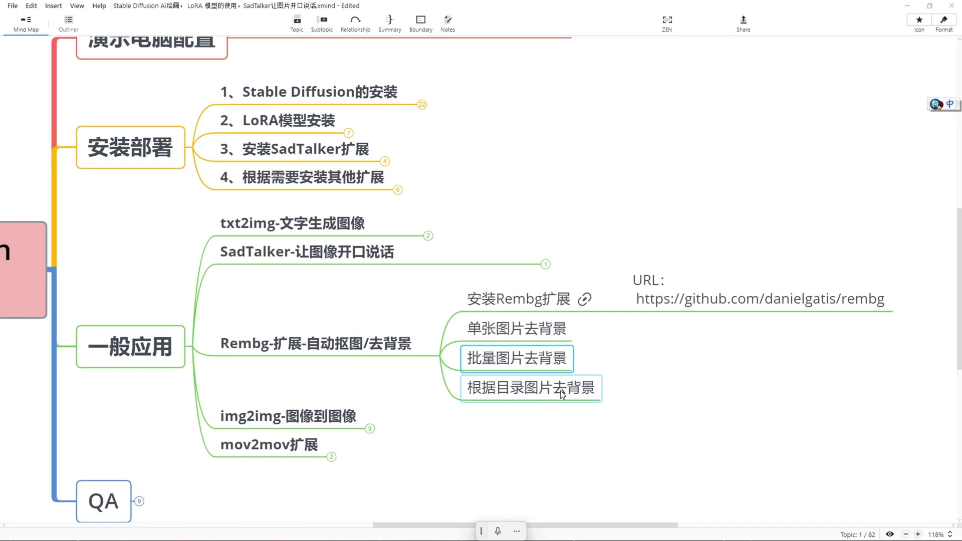
Set up Batch from Directory with the Videos\demo\批量抠图 folder as input directory and Videos\demo\1 as output directory
click(561, 390)
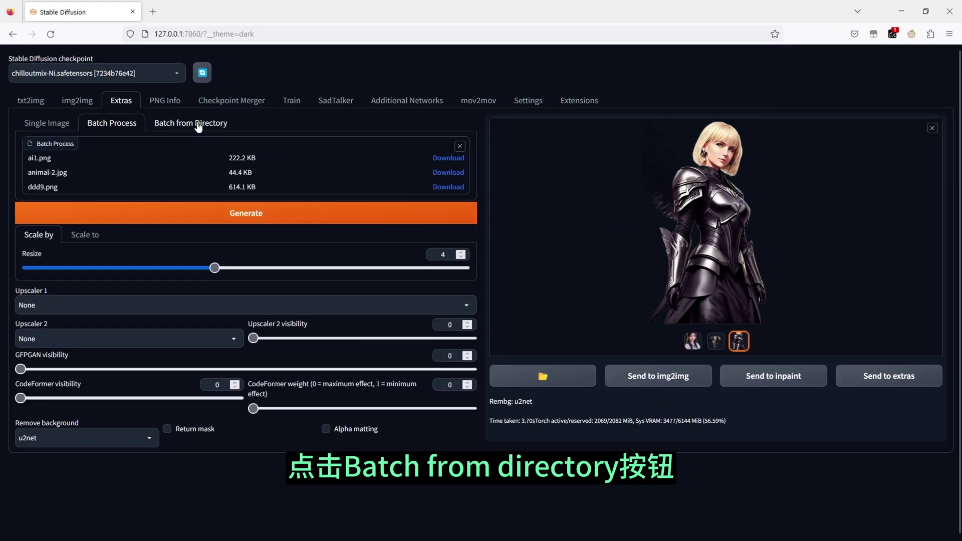
click(196, 124)
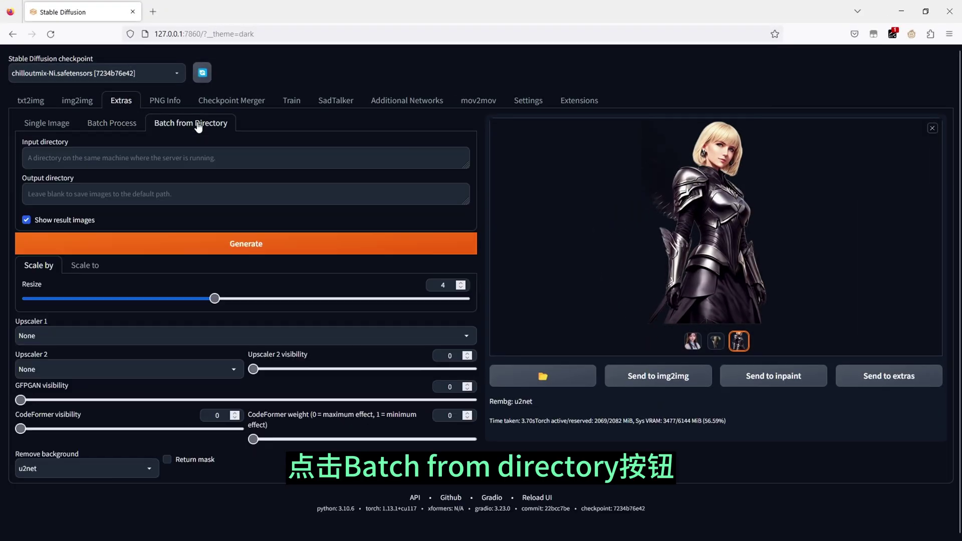
click(83, 160)
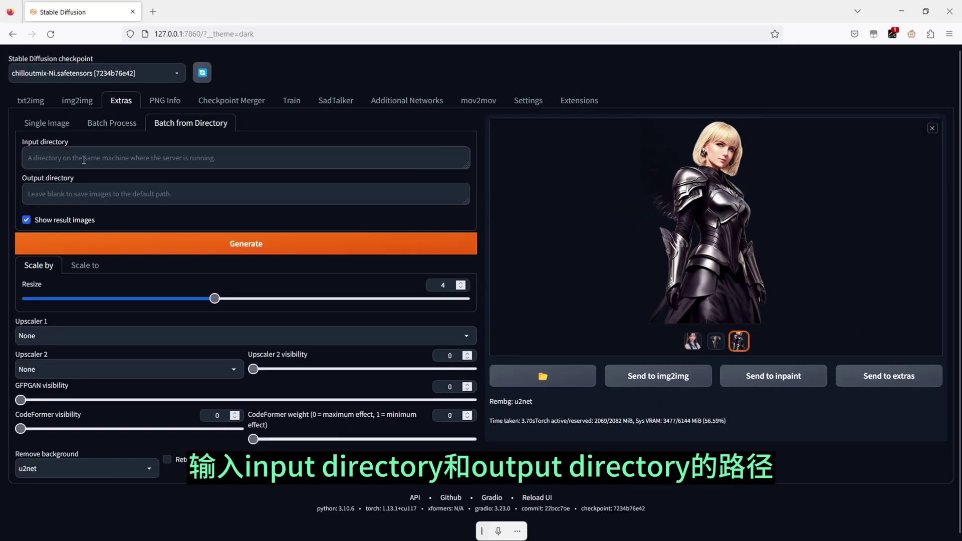
text(C:\Users\Howard\Videos\demo\批量抠图)
click(77, 193)
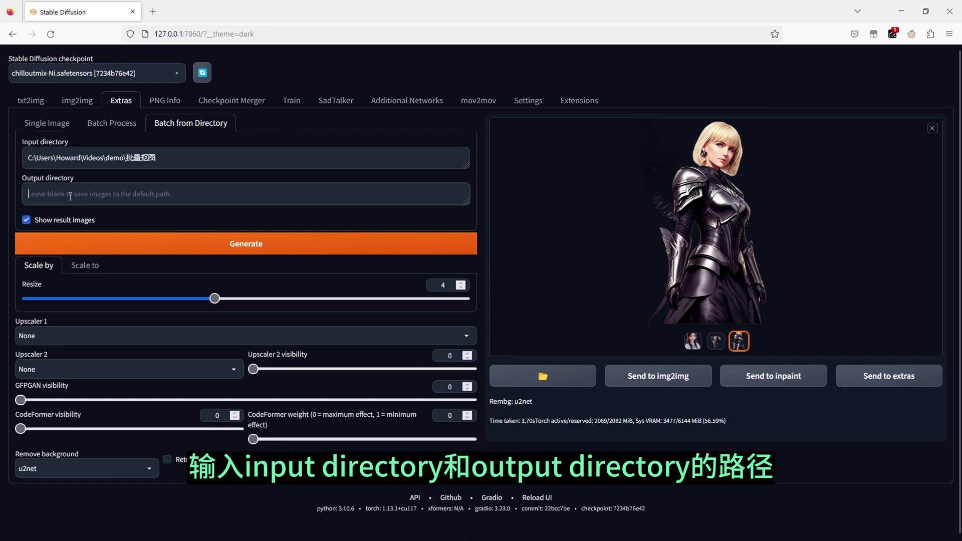
text(C:\Users\Howard\Videos\demo\批量抠图)
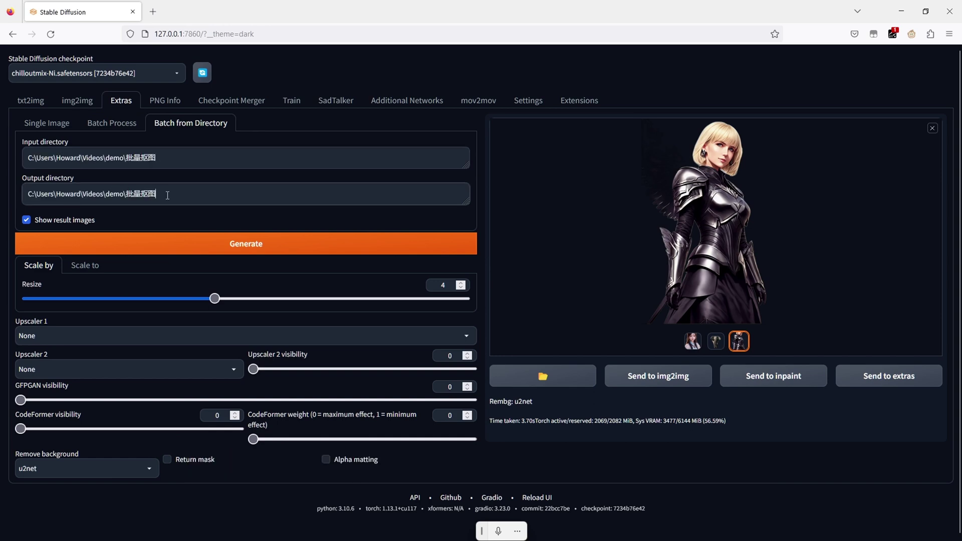
key(BackSpace)
key(BackSpace)
text(1)
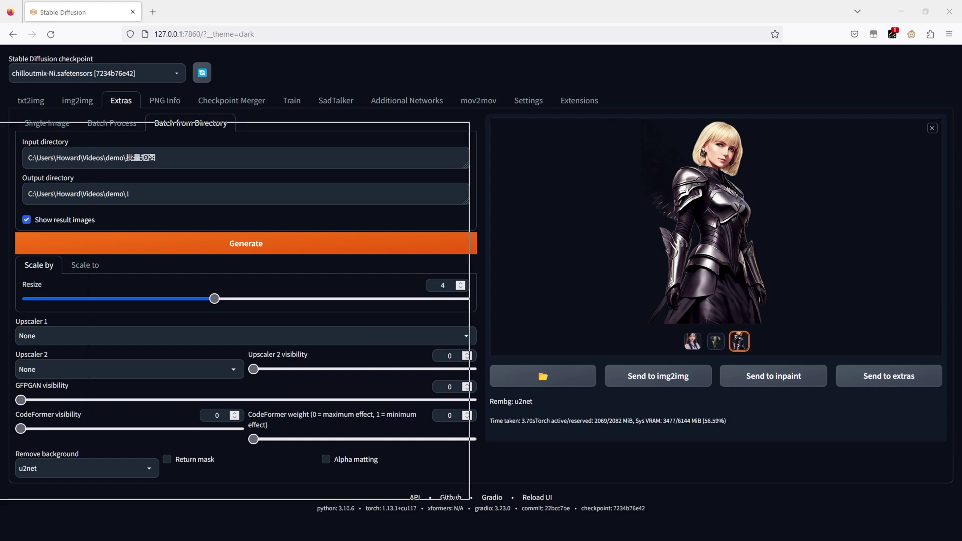
Create a folder named 1 inside the demo folder in File Explorer, open it and minimize the window
key(alt+Tab)
right_click(239, 402)
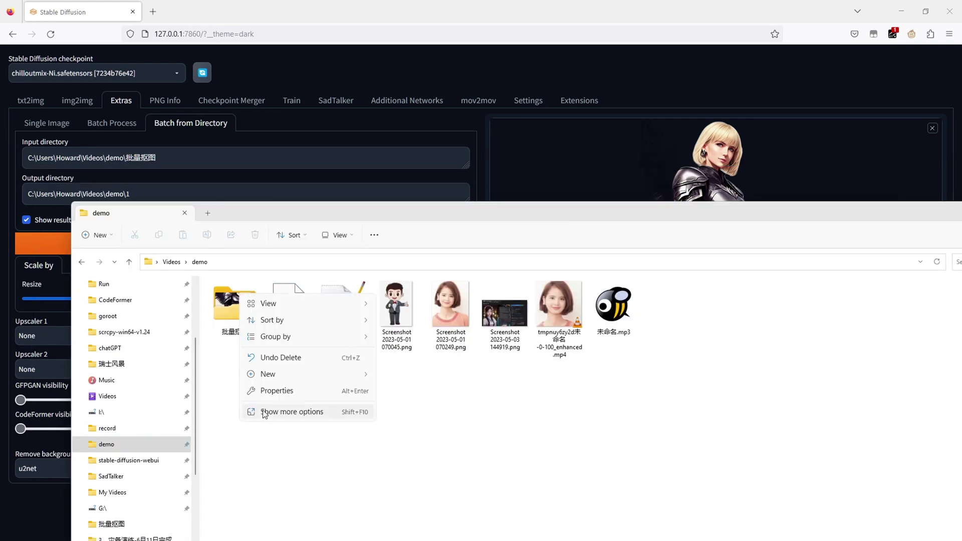
mouse_move(281, 377)
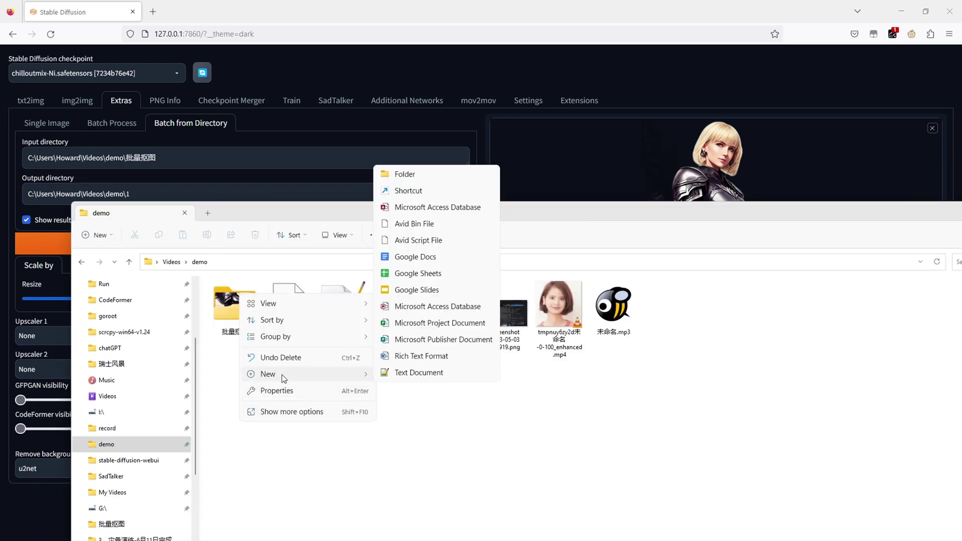
click(399, 175)
text(1)
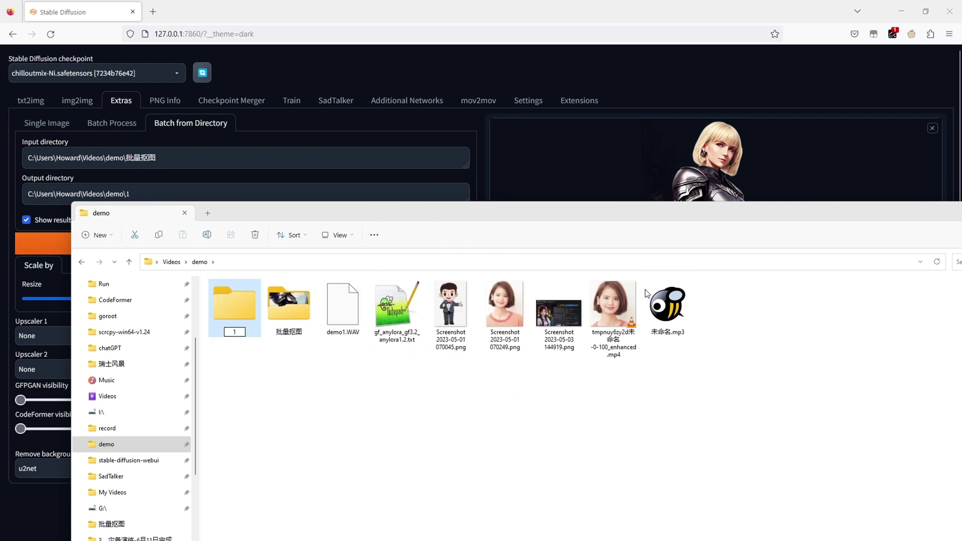
key(Return)
double_click(234, 312)
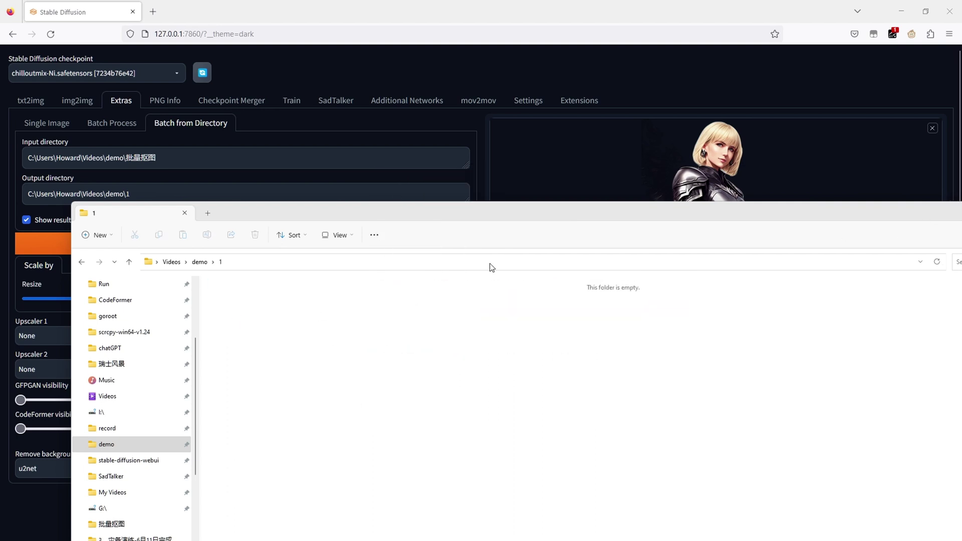
drag(683, 212, 602, 221)
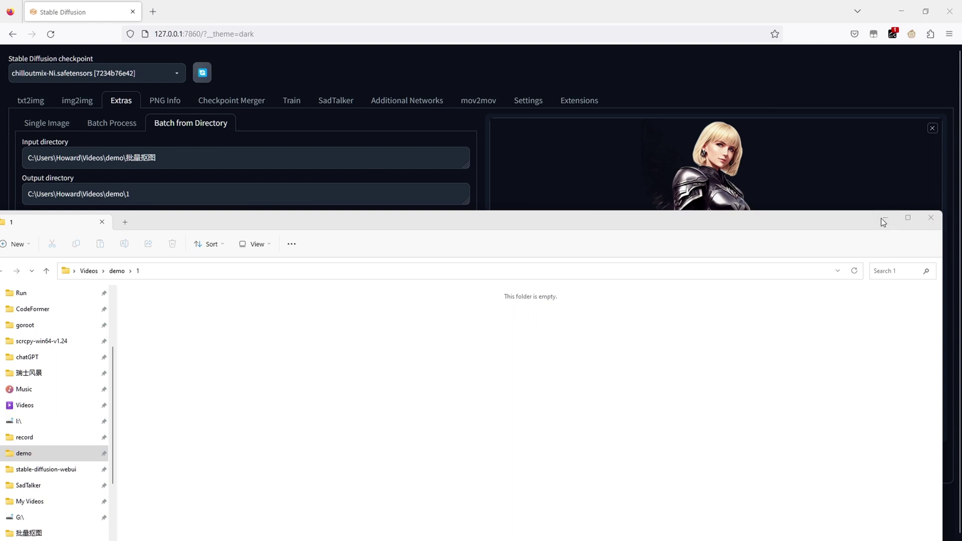
click(883, 217)
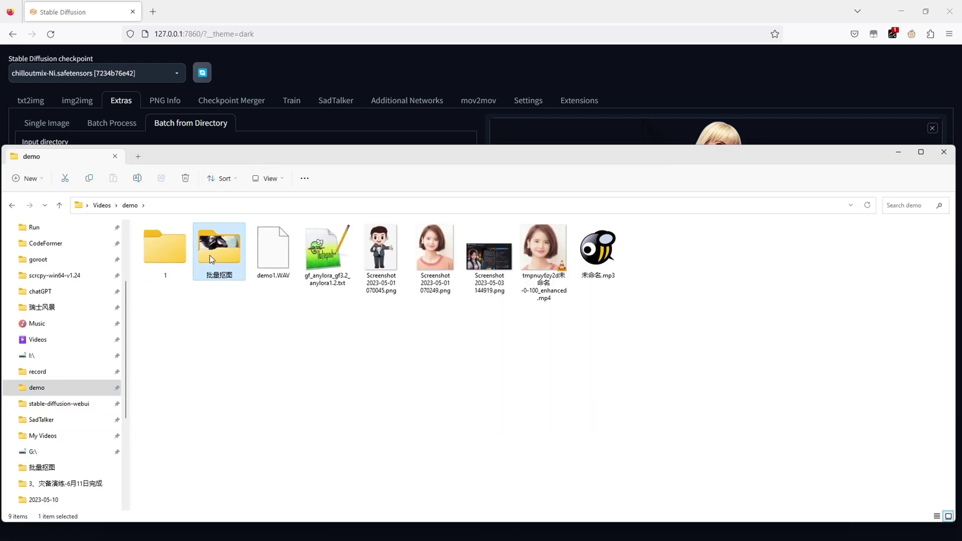
Check the contents of the 批量抠图 source folder and the output folder 1, and minimize File Explorer
double_click(210, 255)
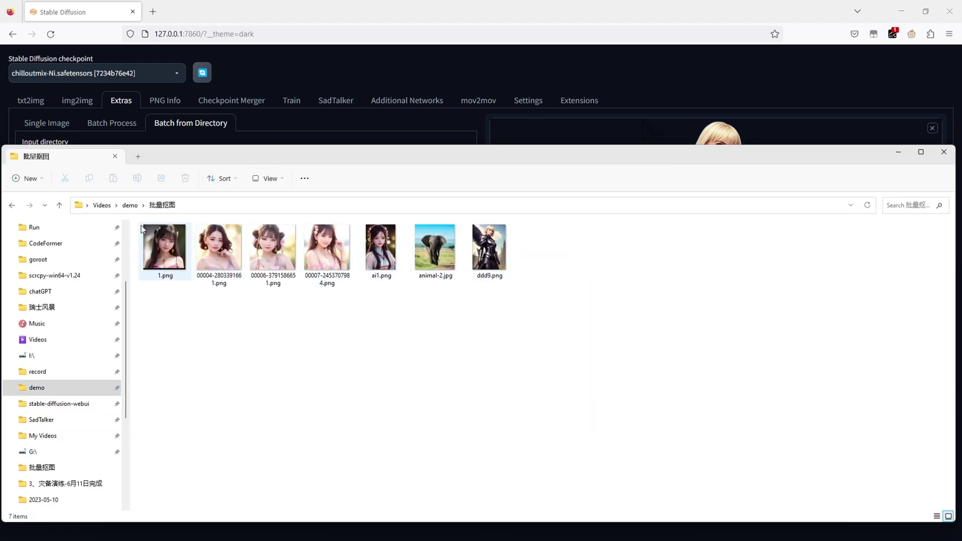
click(135, 205)
double_click(164, 262)
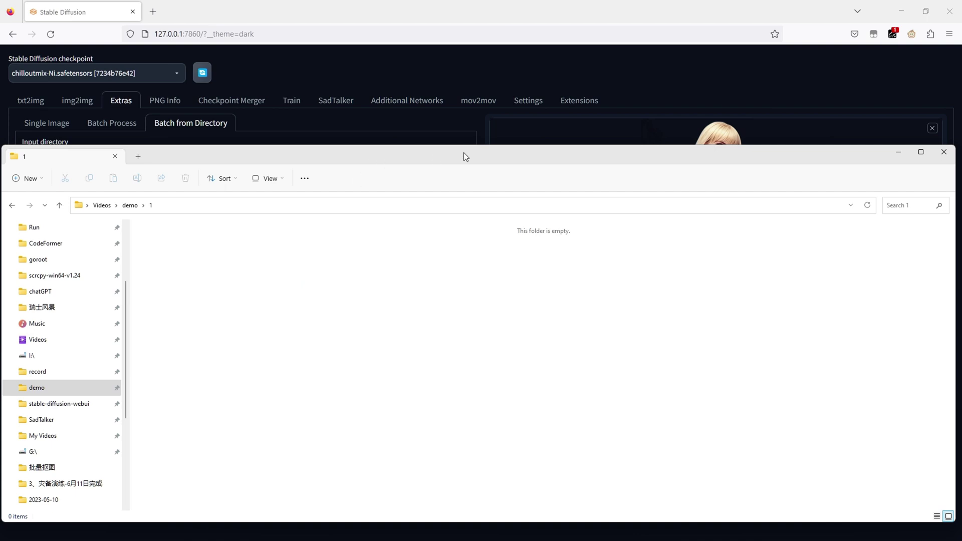
click(898, 156)
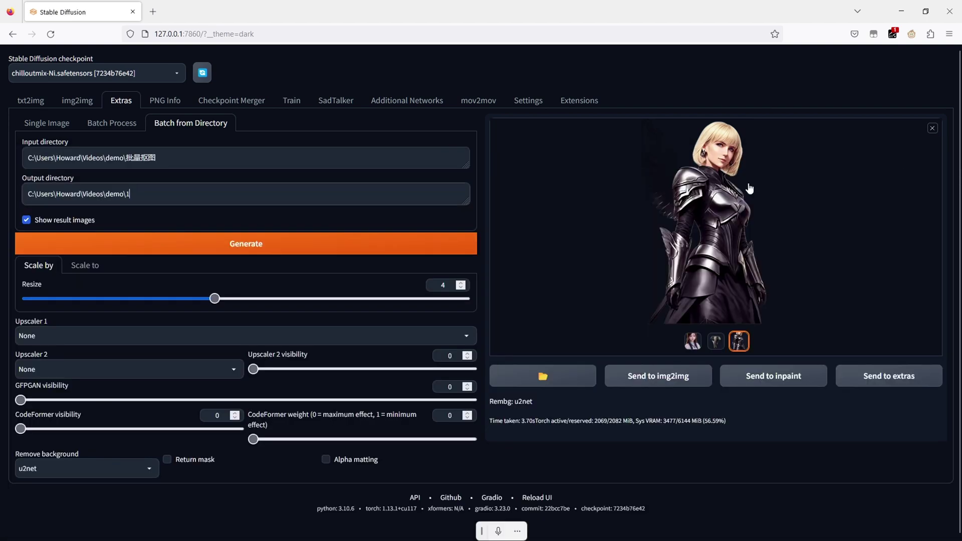
Generate the u2net cutouts for the whole input directory and open the output folder 1 under demo
click(266, 252)
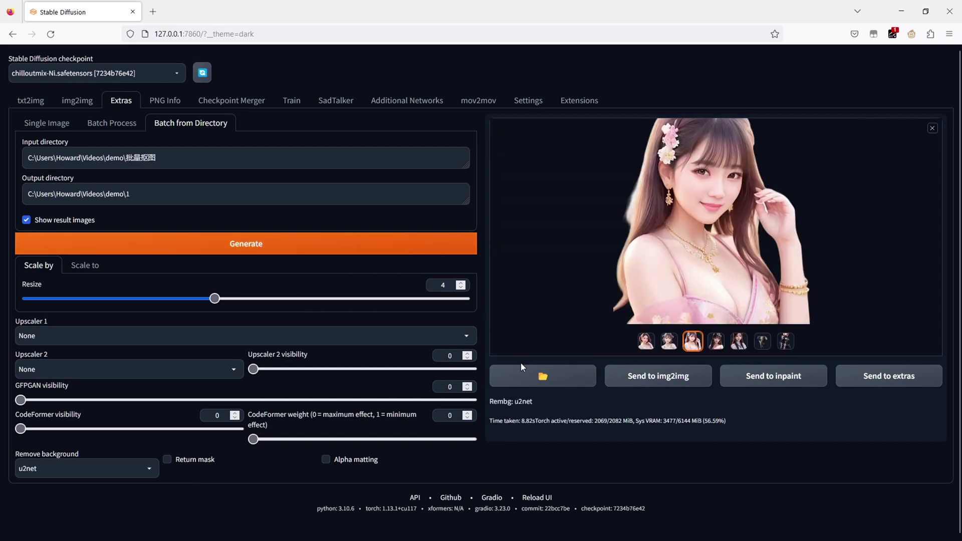
click(543, 376)
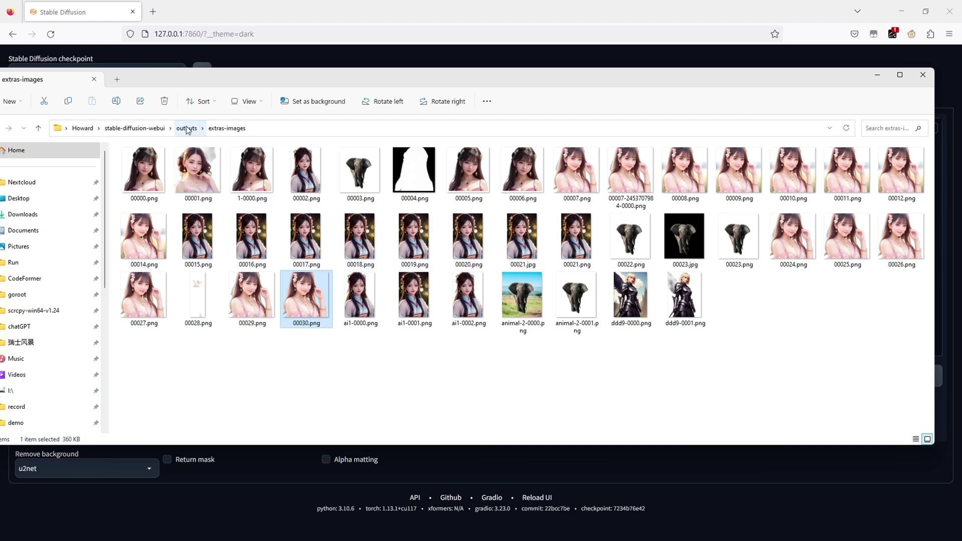
drag(194, 79, 272, 82)
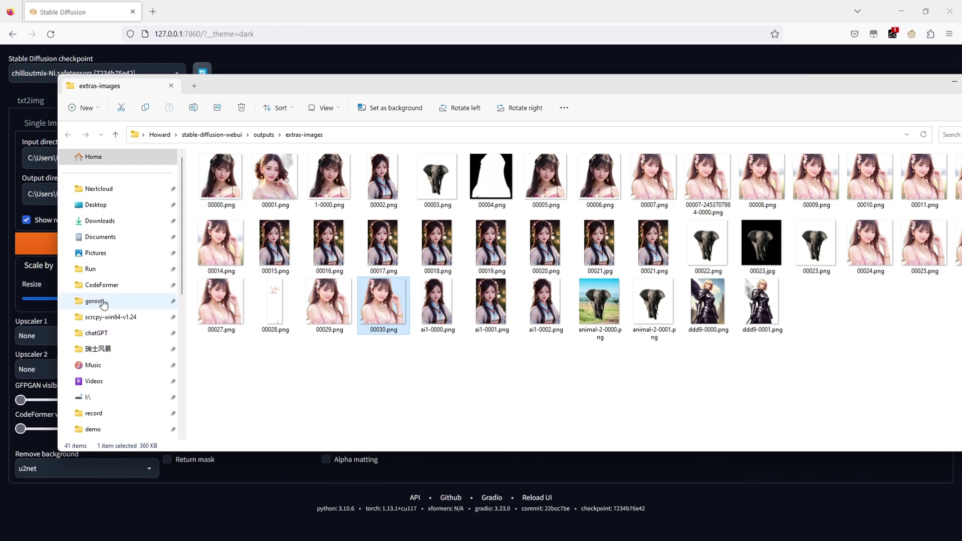
scroll(118, 321, down, 1)
scroll(118, 323, up, 1)
scroll(110, 361, down, 1)
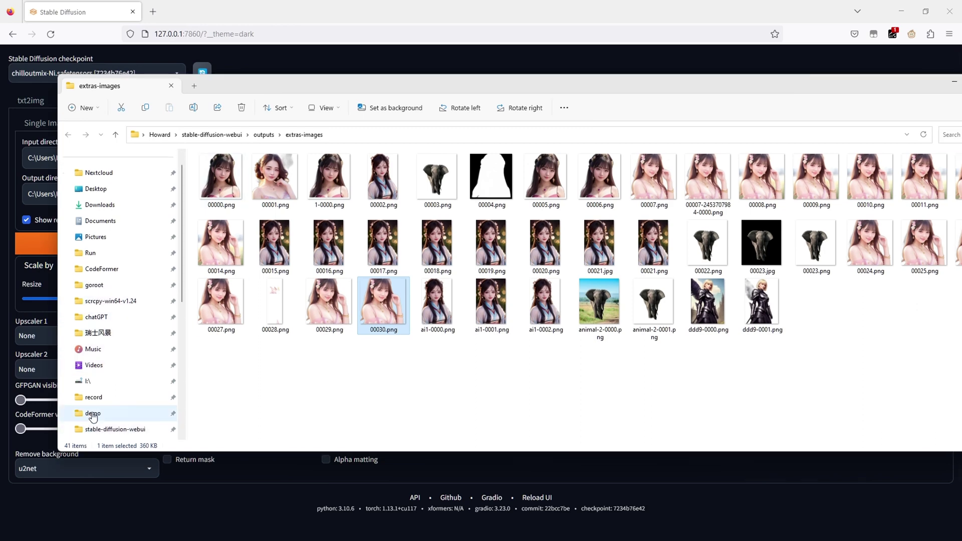
click(93, 413)
double_click(221, 178)
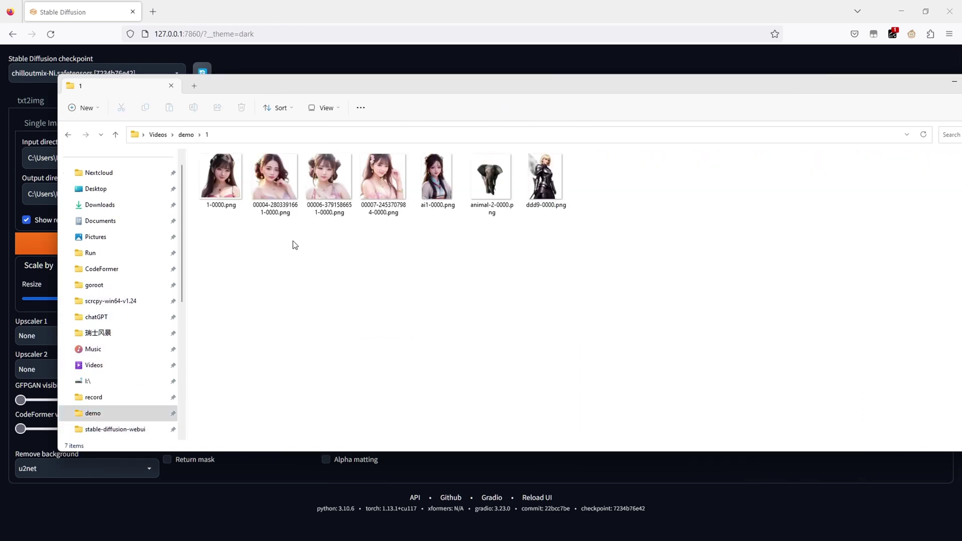
Page through the saved cutouts from 1-0000.png to ddd9-0000.png in the image viewer, and close the viewer and the folder window
double_click(230, 188)
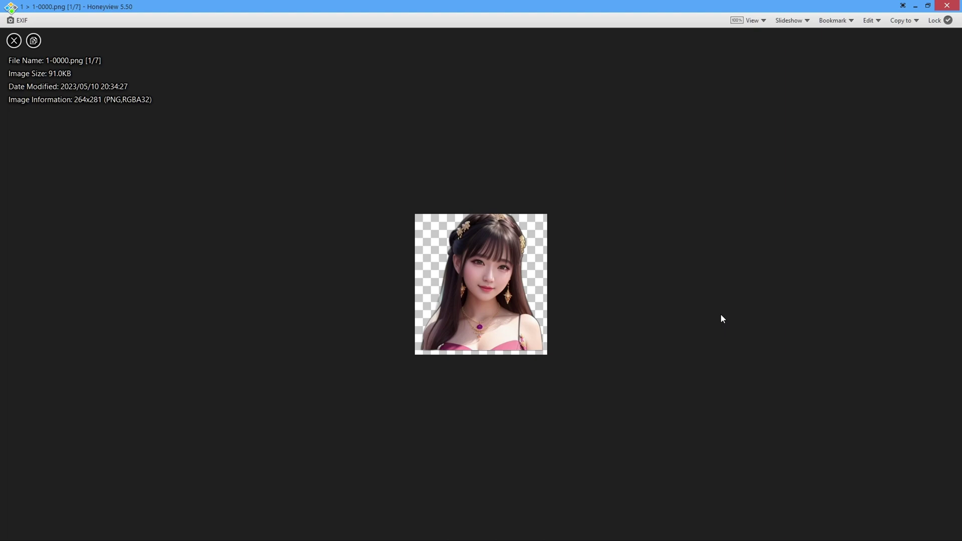
scroll(721, 314, down, 4)
scroll(720, 313, up, 5)
scroll(720, 314, up, 2)
scroll(720, 314, down, 1)
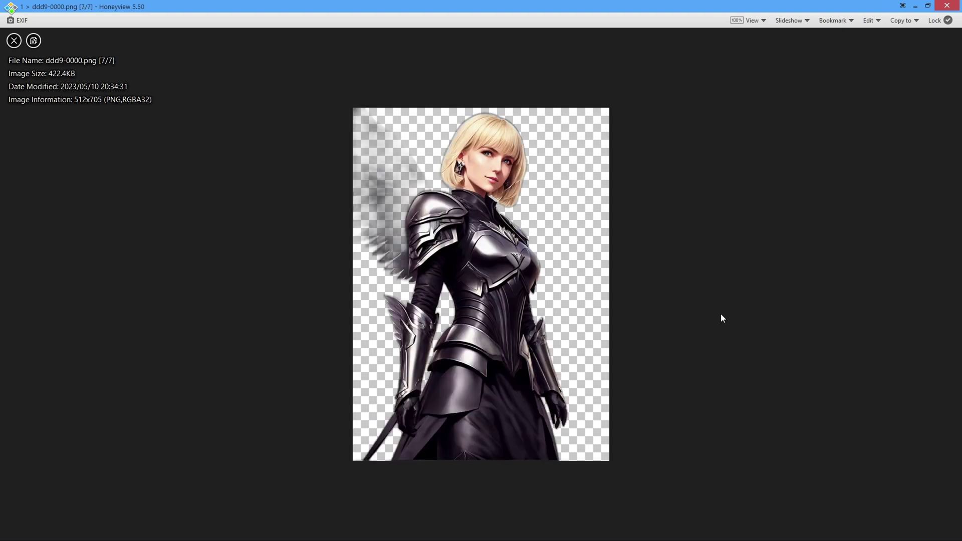
scroll(783, 181, up, 1)
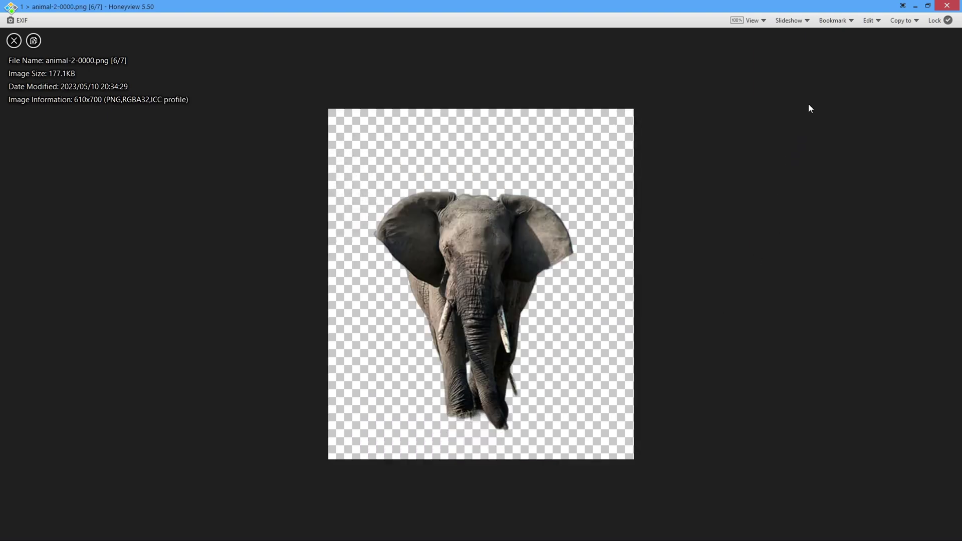
click(946, 6)
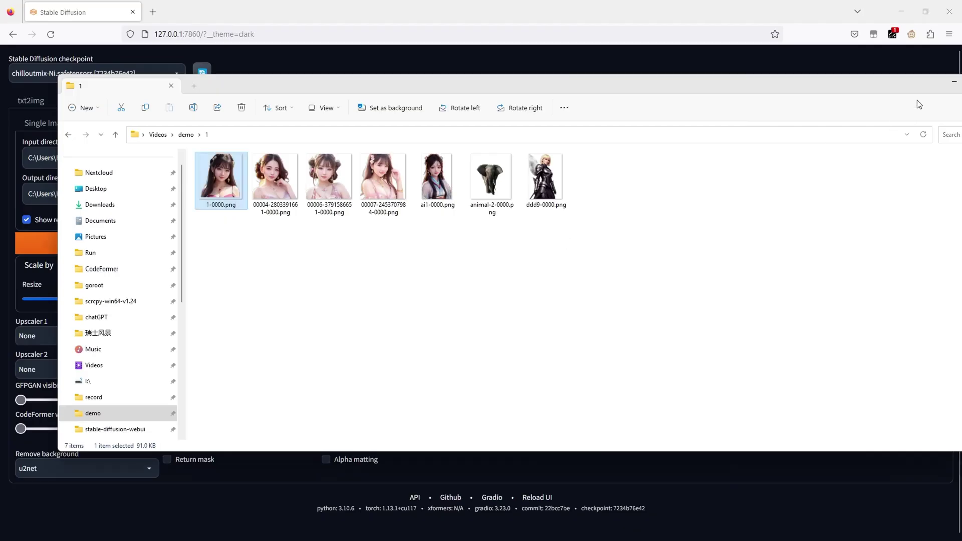
click(856, 96)
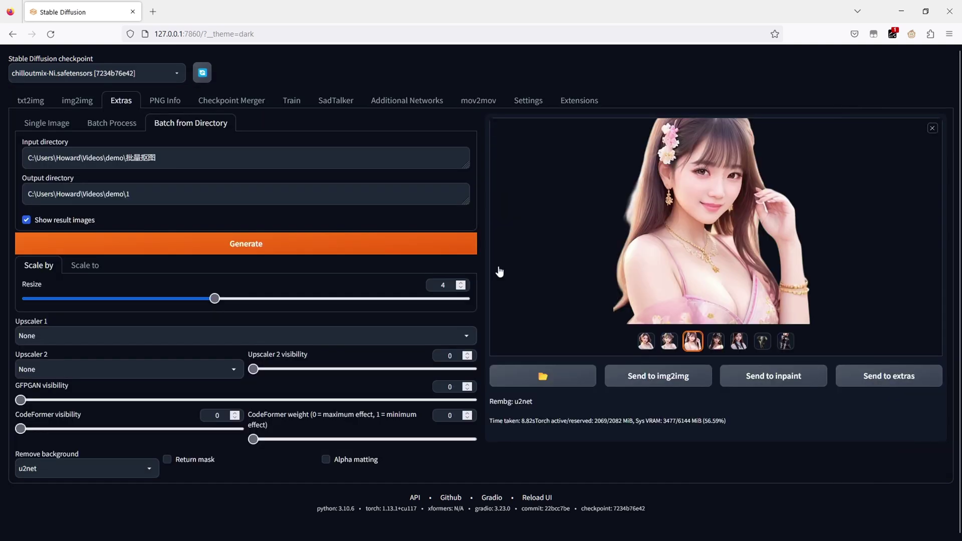
Regenerate the directory's cutouts with Resize at 1 and browse several of the results in the gallery
drag(214, 299, 6, 313)
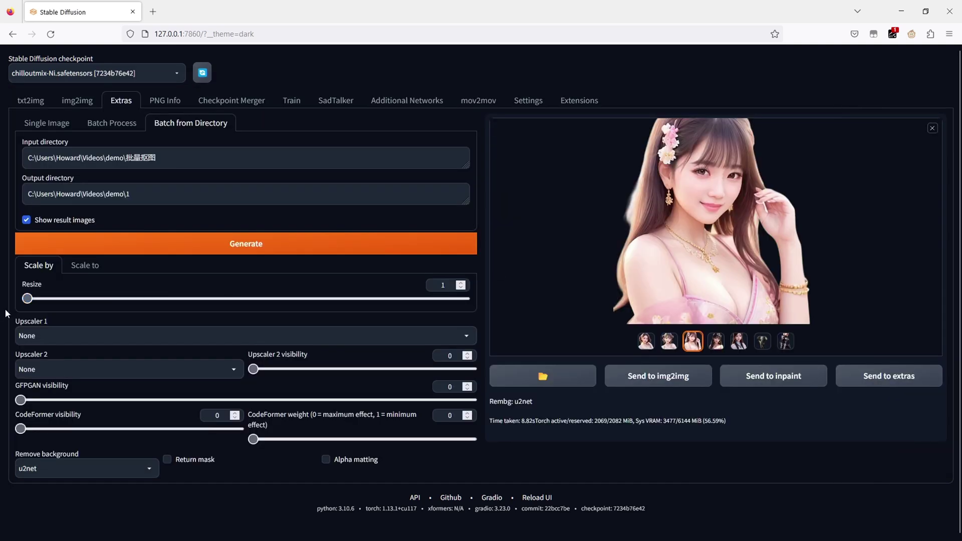
click(241, 245)
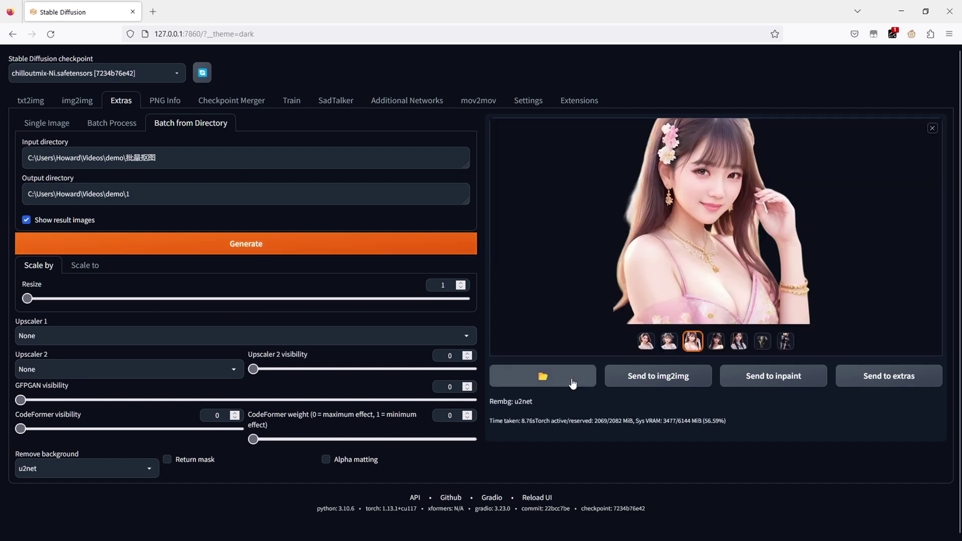
click(785, 342)
click(762, 343)
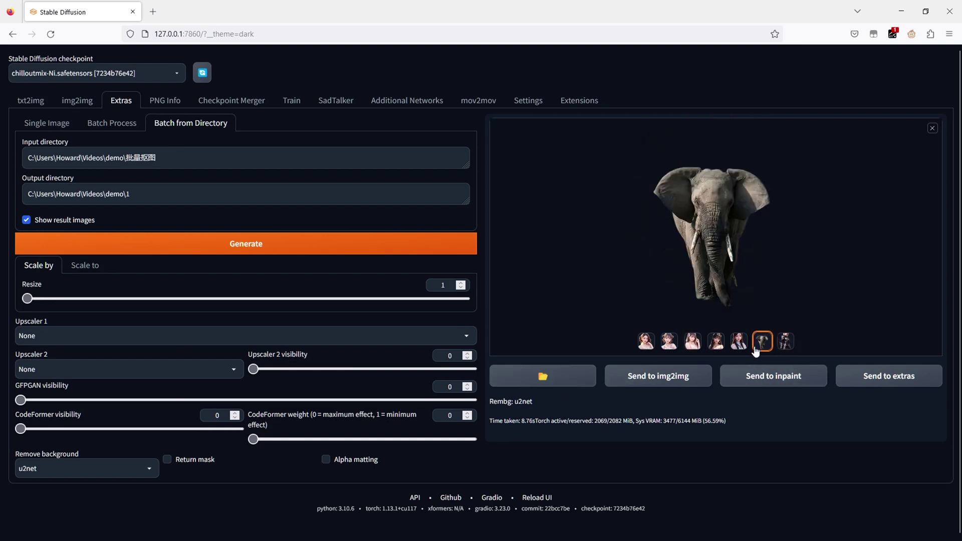
click(739, 349)
click(717, 350)
click(663, 351)
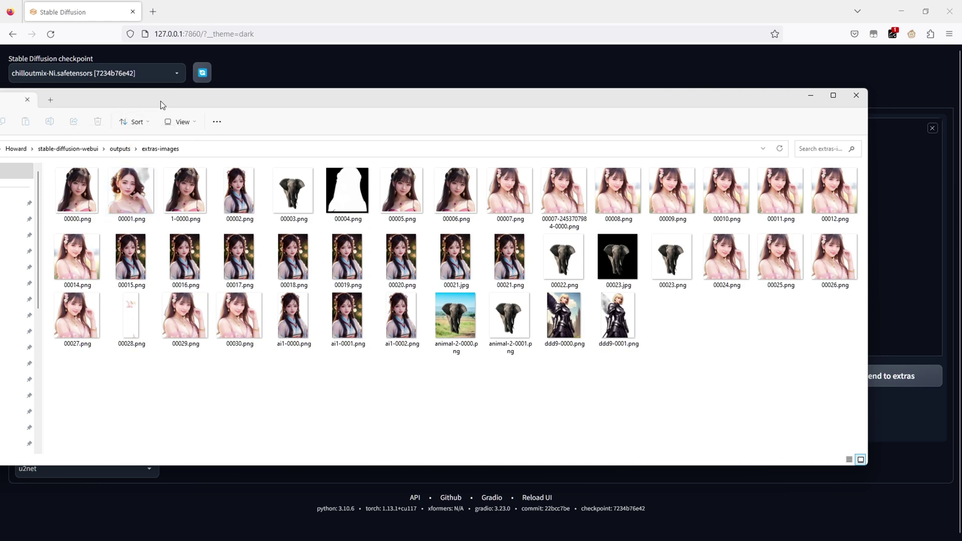
View the saved cutout ddd9-0001.png in the output folder 1 under demo, and close the image viewer and the folder window
drag(161, 101, 357, 105)
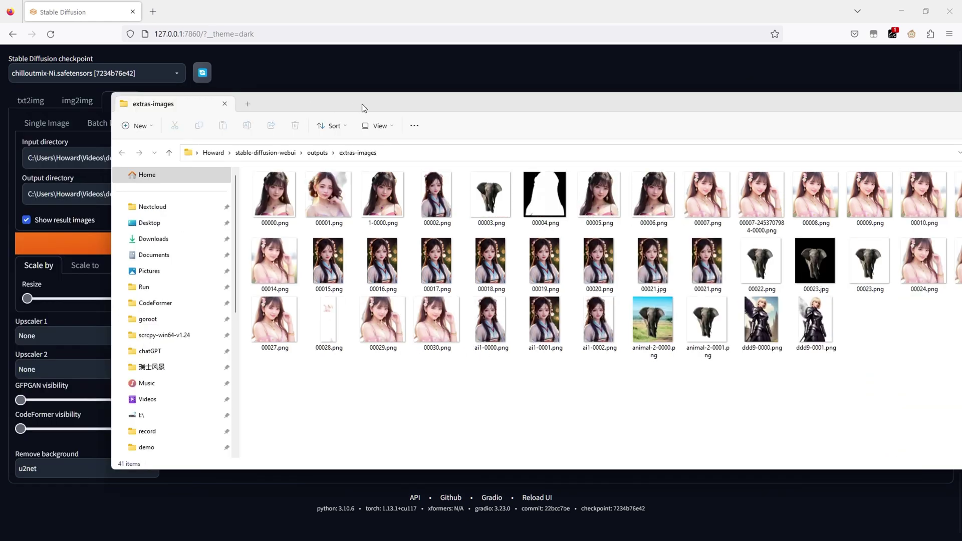
click(151, 447)
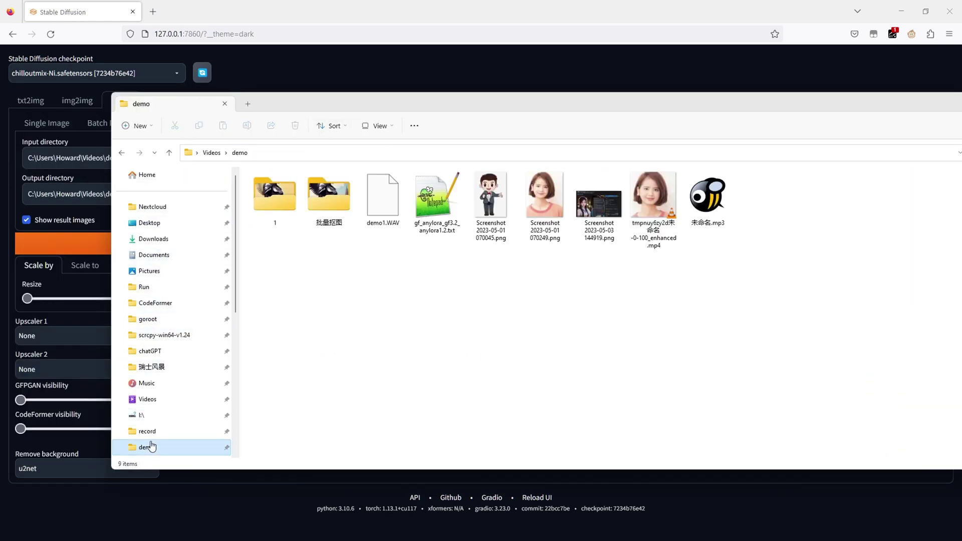
double_click(273, 198)
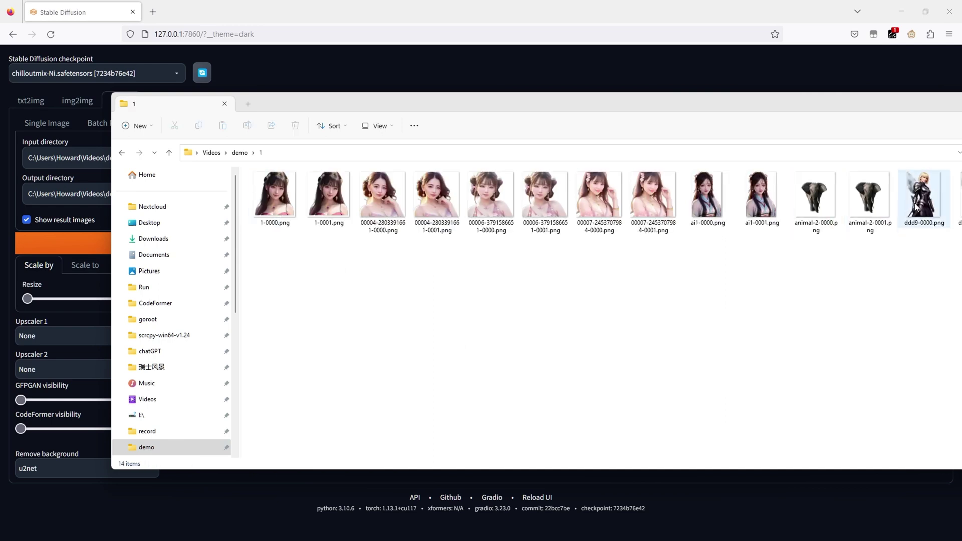
drag(811, 107, 714, 104)
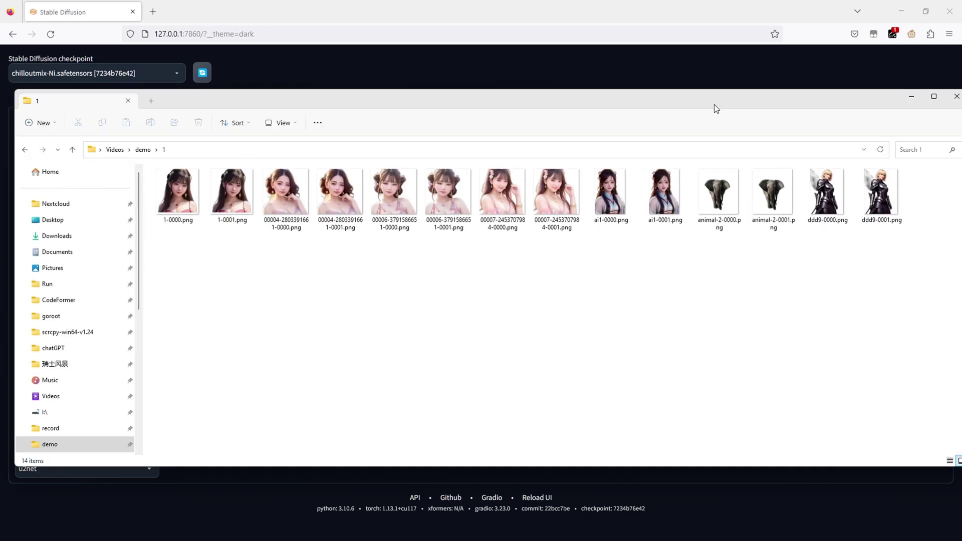
double_click(875, 201)
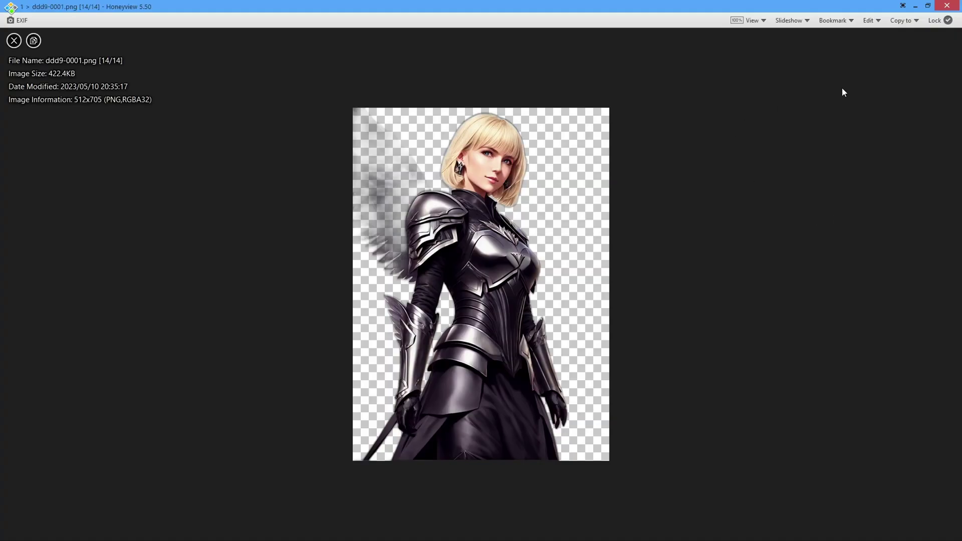
click(947, 5)
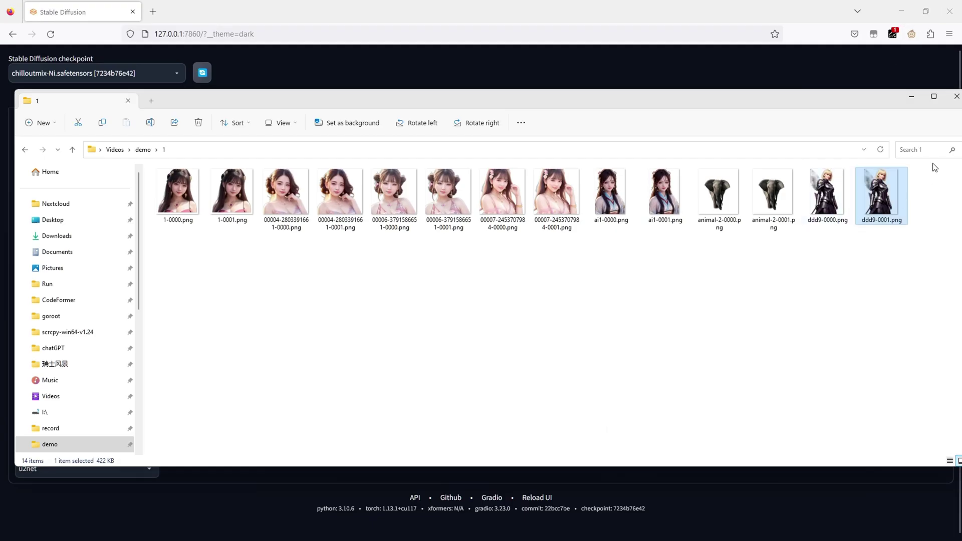
click(955, 98)
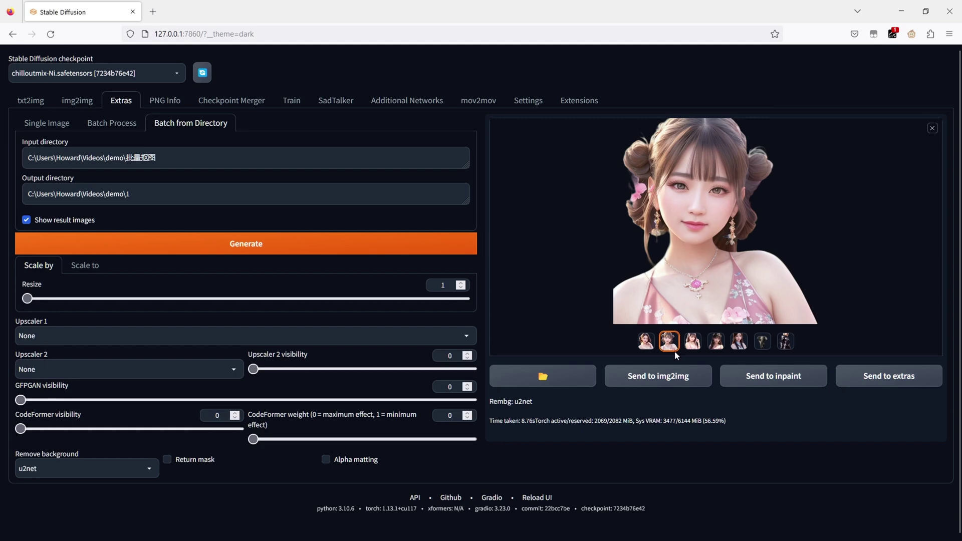
Preview the armored woman and elephant results, regenerate the directory's cutouts with the u2net_human_seg model, and view the new armored woman cutout
click(785, 342)
click(765, 346)
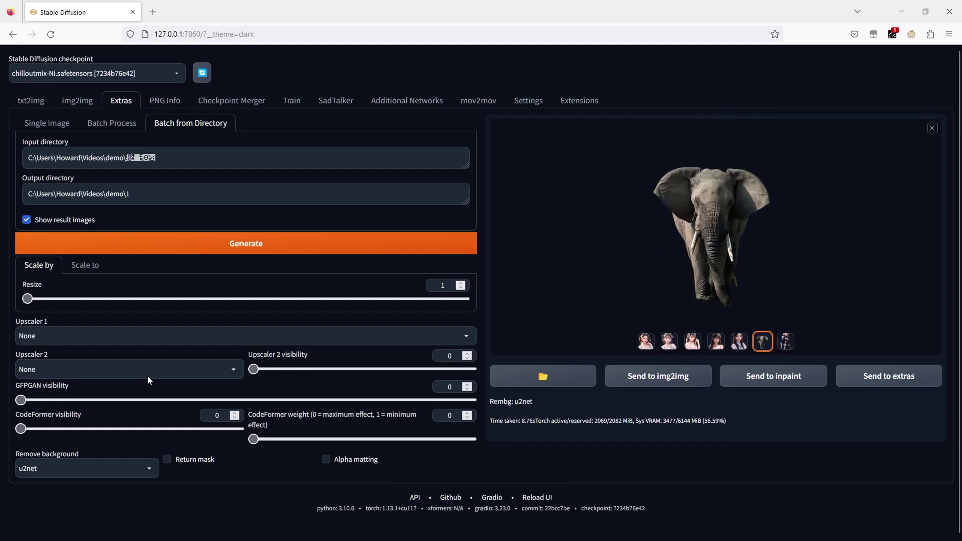
click(57, 468)
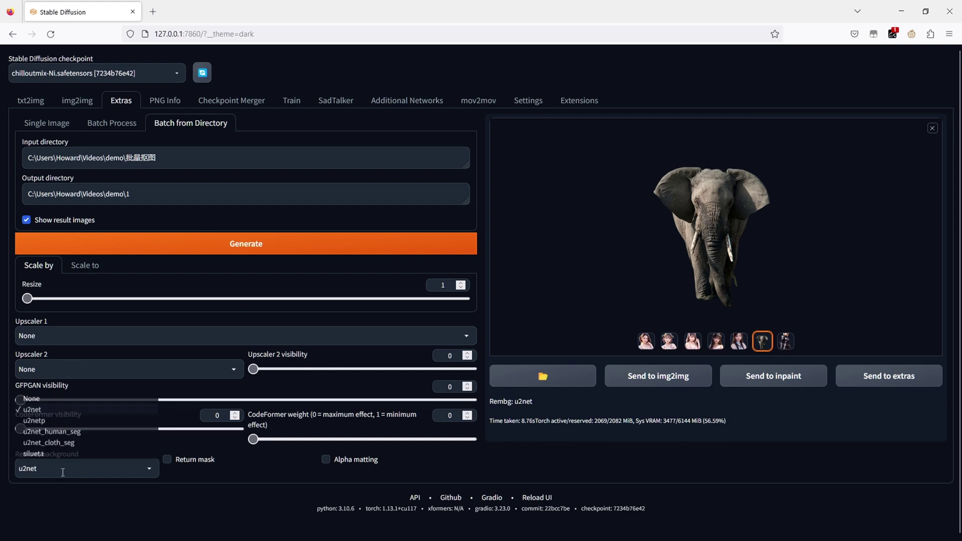
click(52, 431)
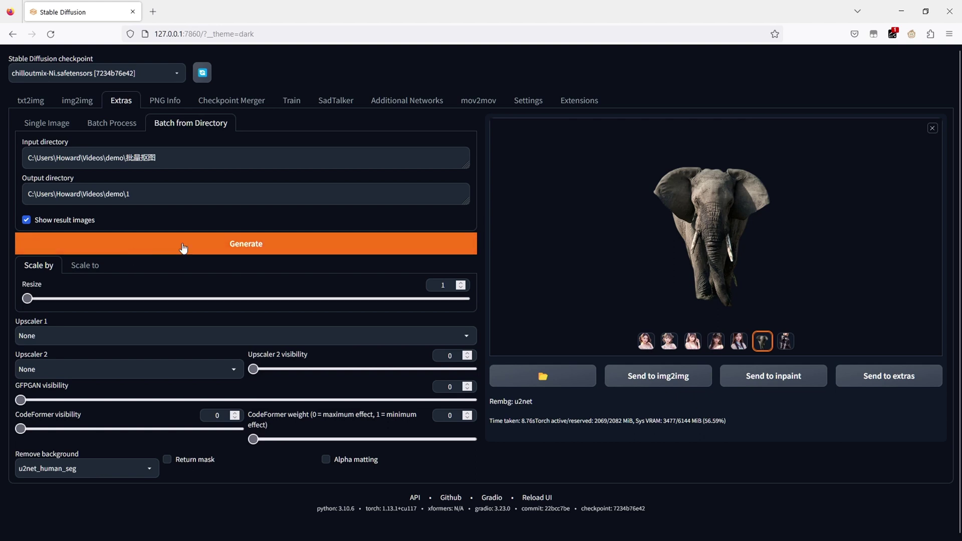
click(213, 245)
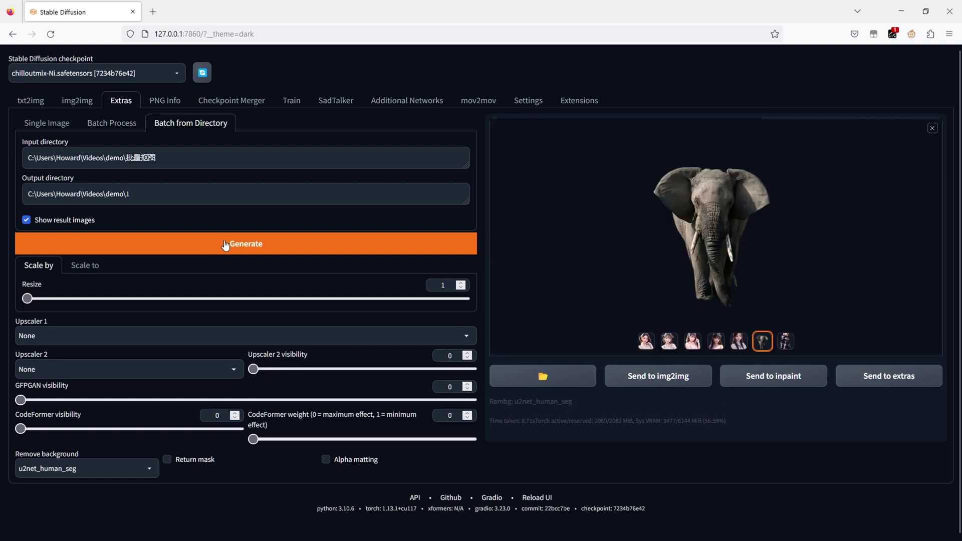
click(786, 341)
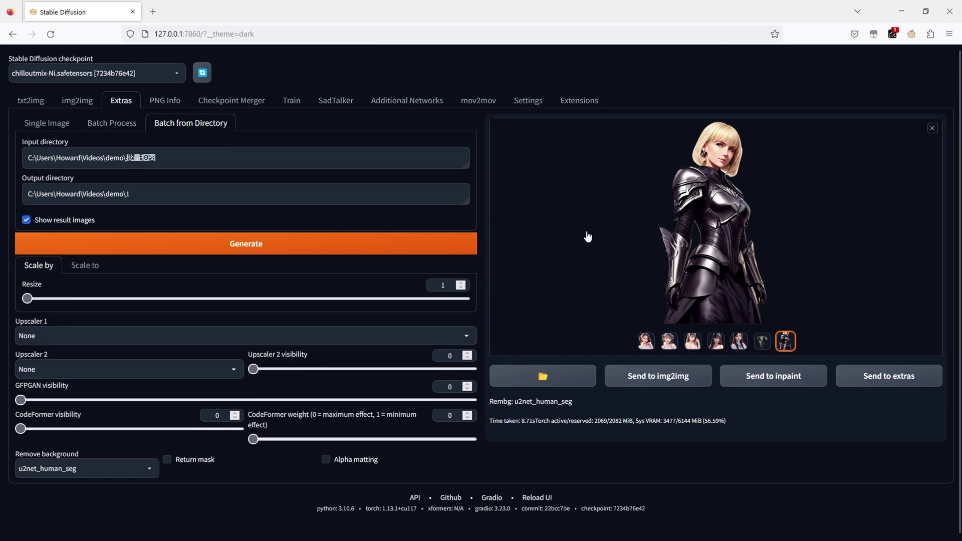
Minimize the browser and open the output folder 1 under demo in File Explorer
click(901, 11)
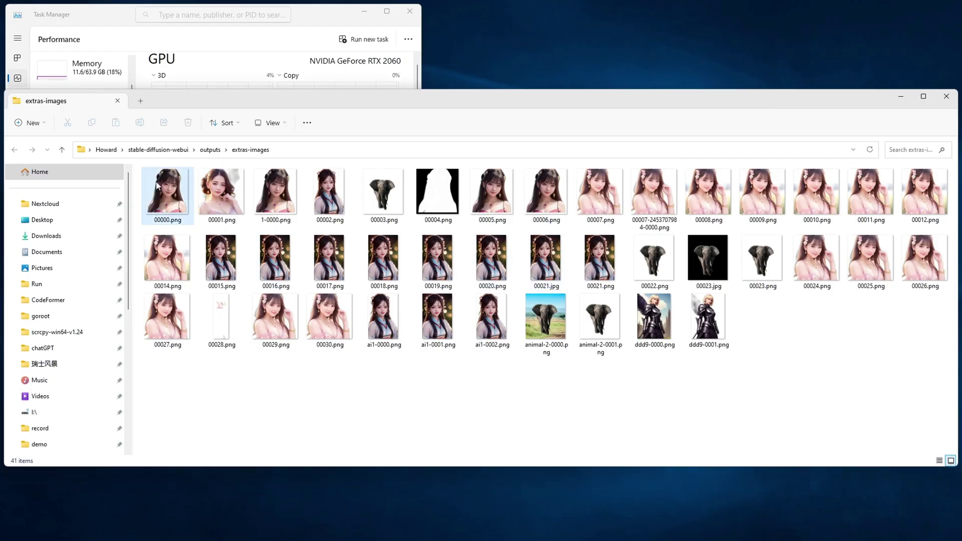
scroll(52, 431, down, 1)
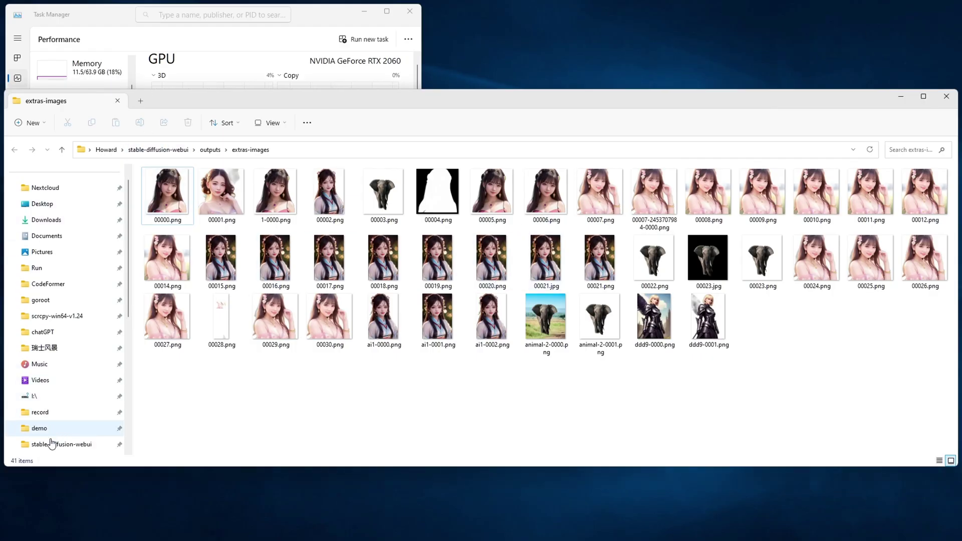
click(39, 428)
double_click(155, 195)
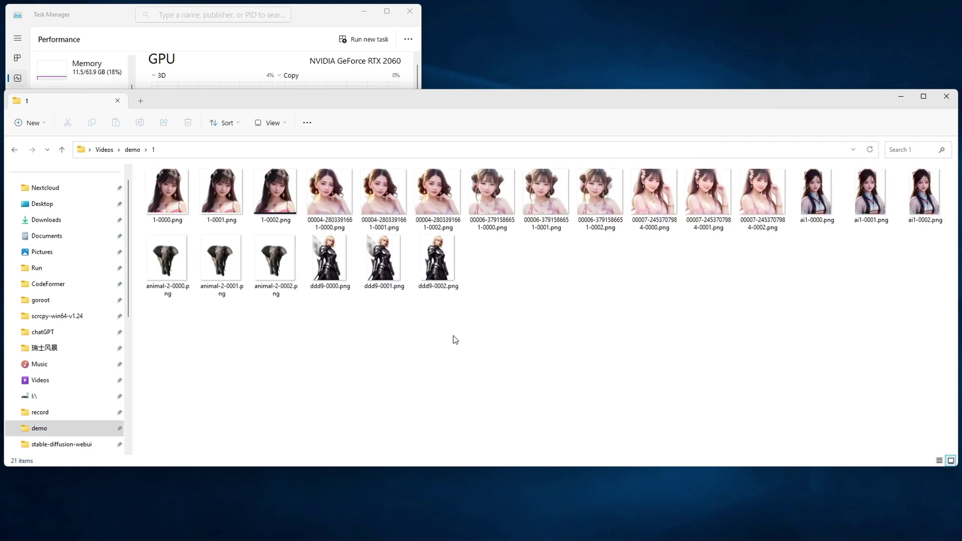
Inspect ddd9-0002.png at 140% zoom in the image viewer, return it to 100%, and close the viewer, the folder window and Task Manager
double_click(430, 263)
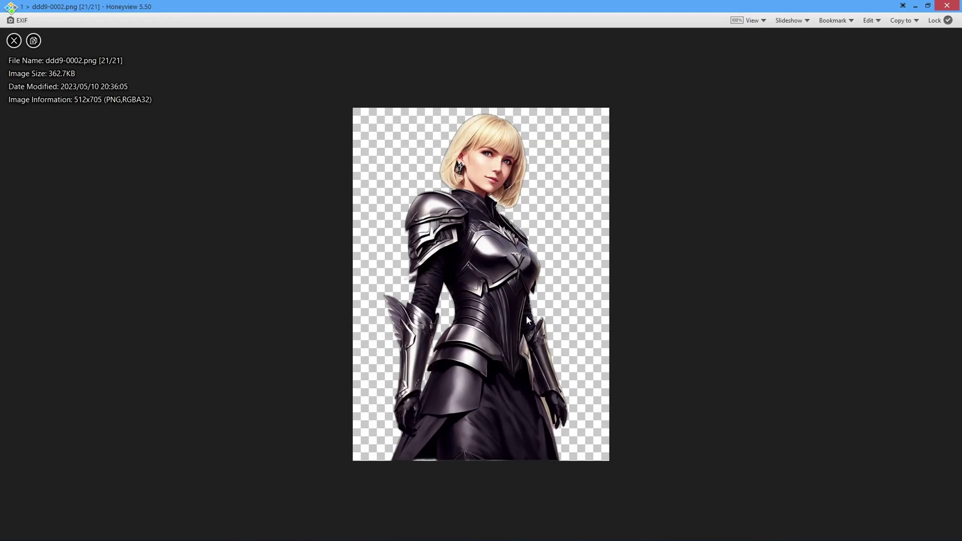
scroll(495, 300, up, 5)
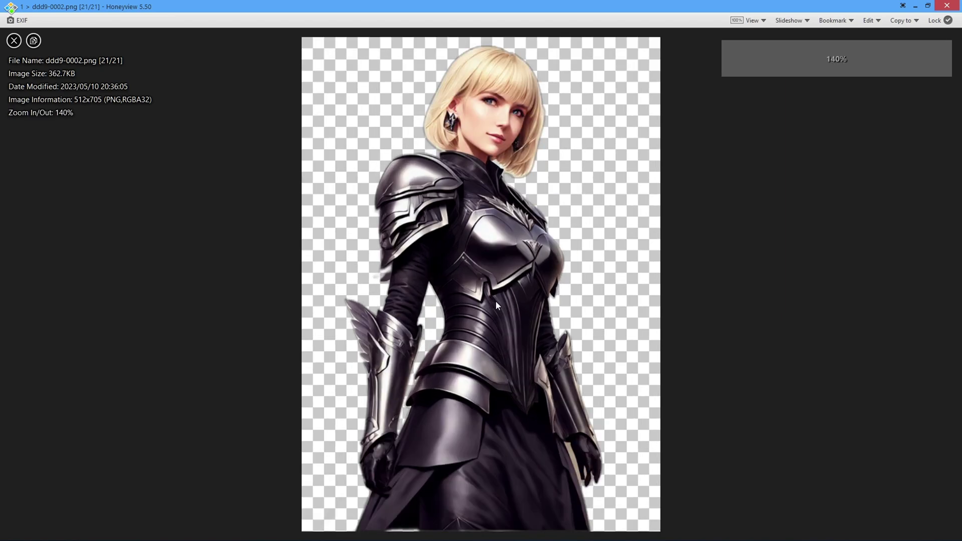
scroll(495, 301, down, 5)
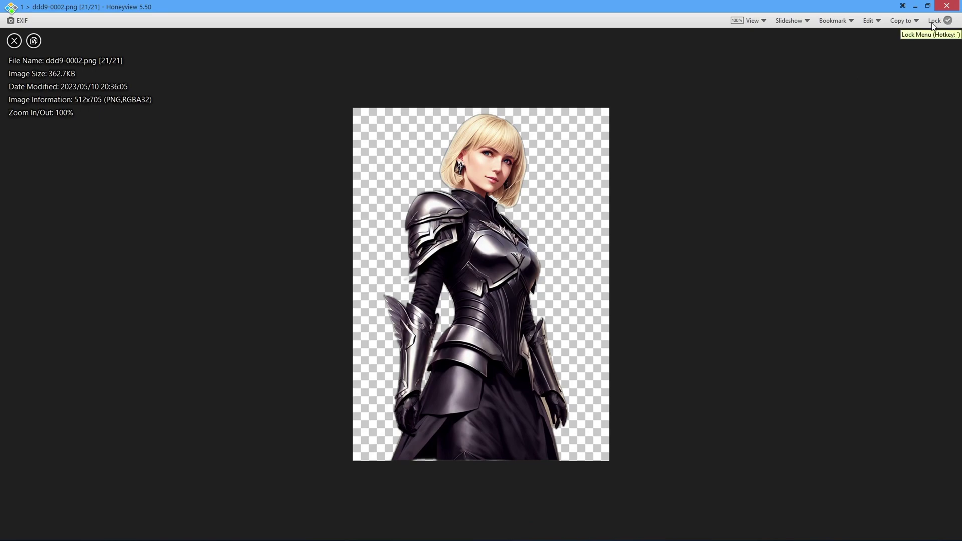
click(954, 7)
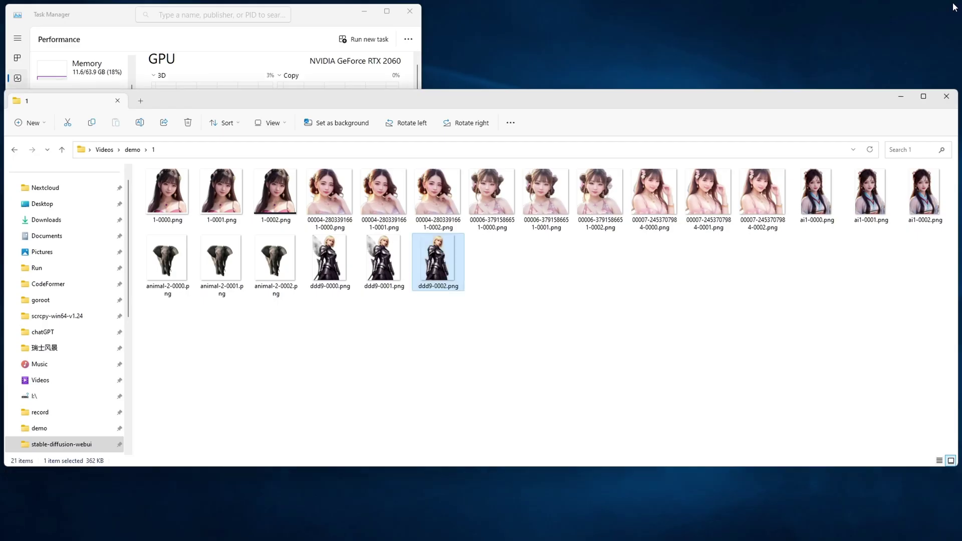
click(946, 96)
click(407, 10)
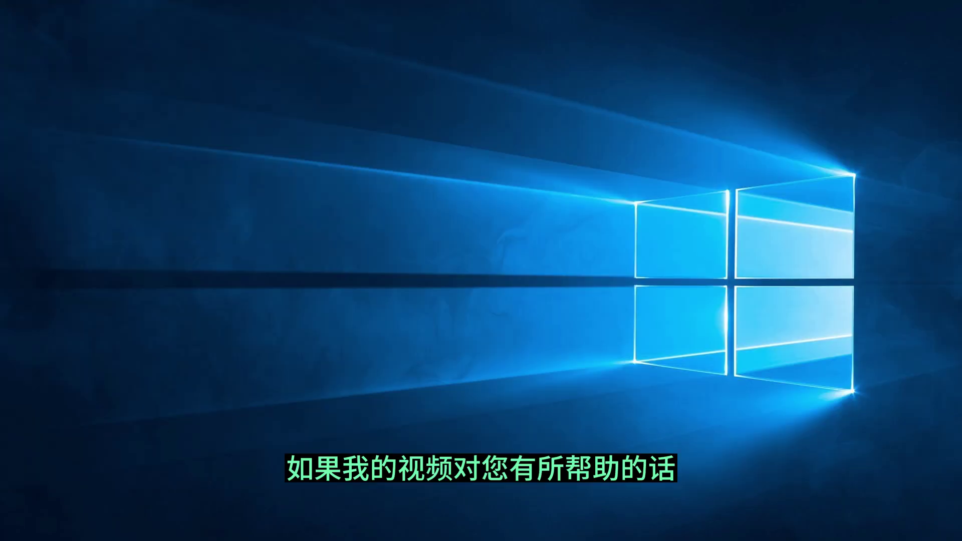